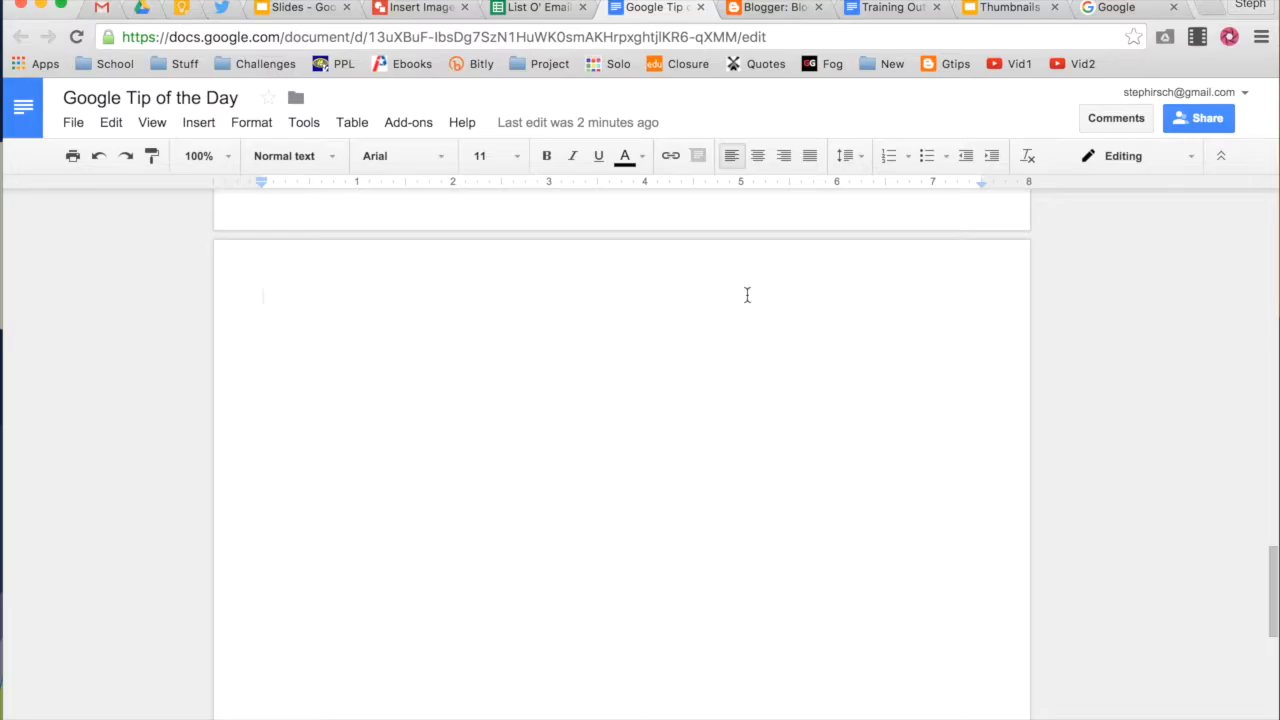
# - Start inserting an image into the document by URL
pyautogui.click(204, 124)
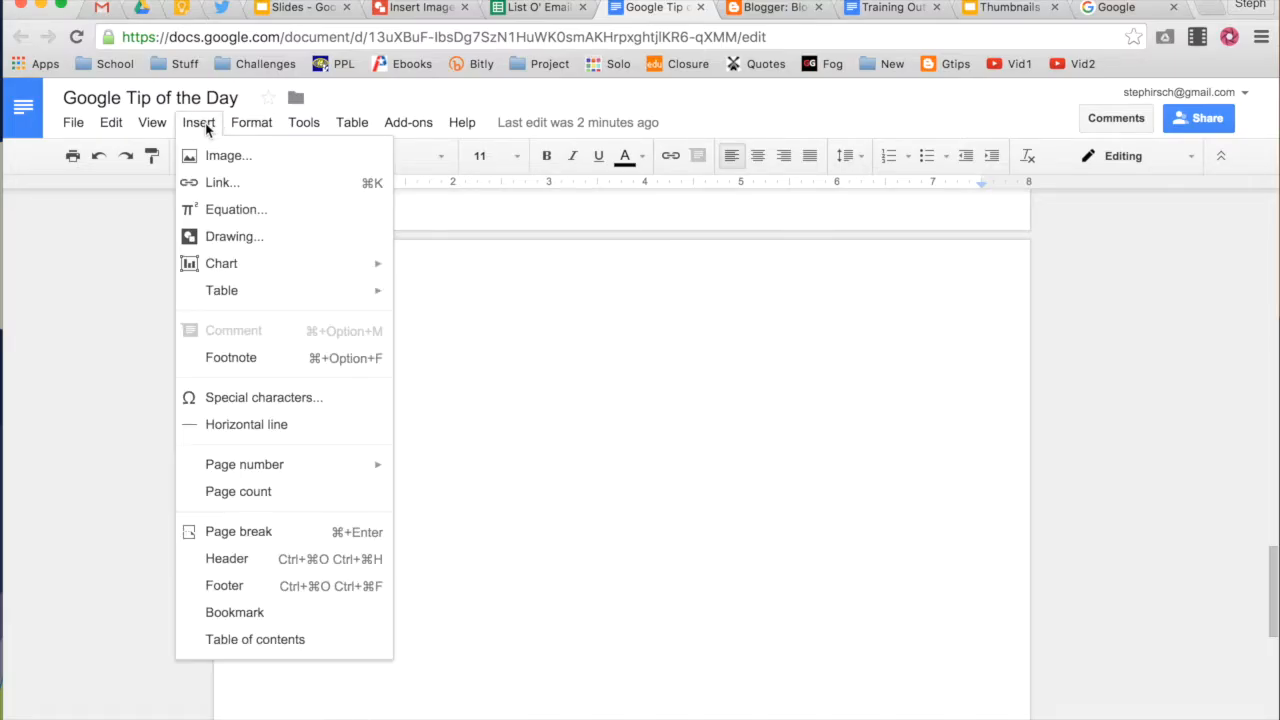
pyautogui.click(209, 158)
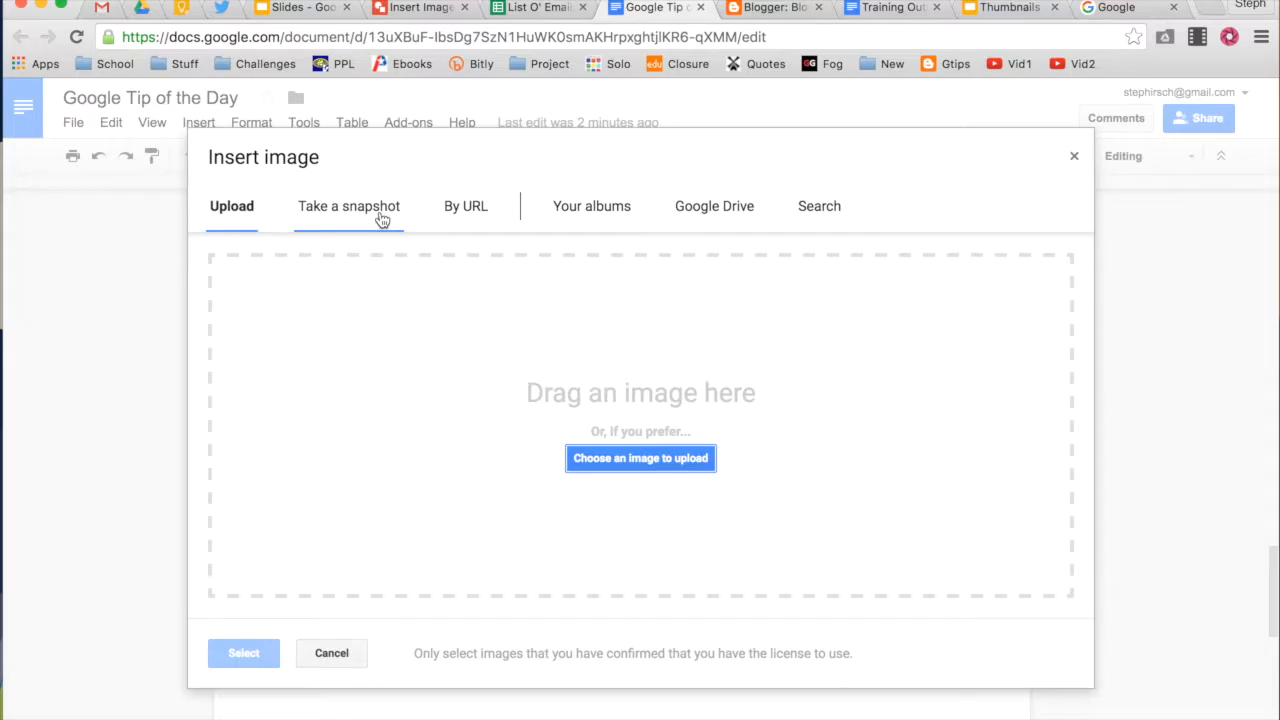
pyautogui.click(472, 222)
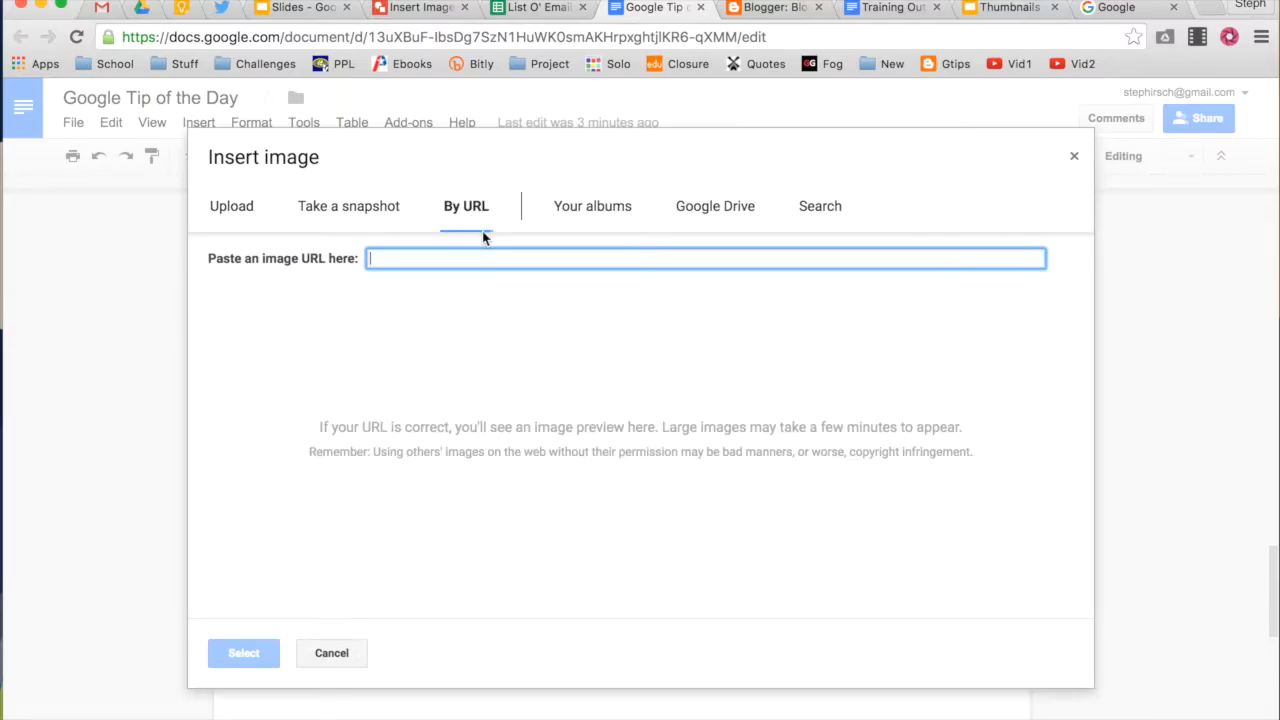
# - Switch to the open Google page and search Google Images for "cats"
pyautogui.click(1088, 9)
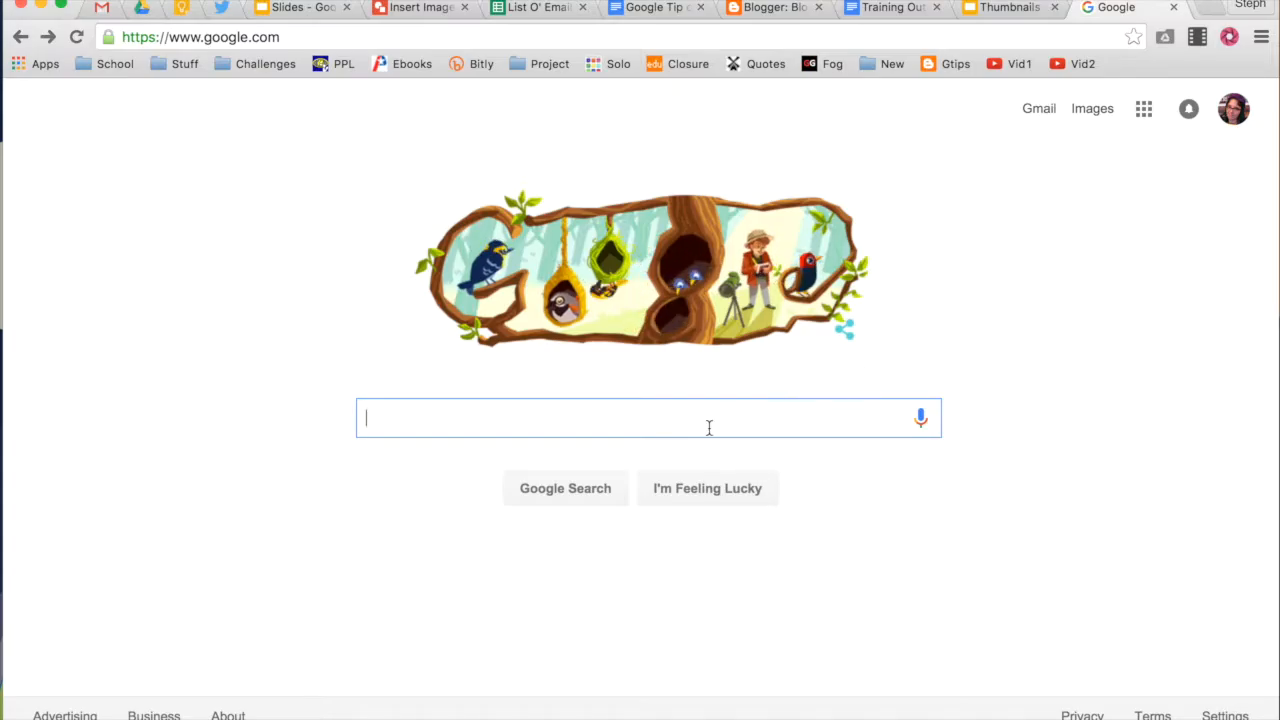
pyautogui.click(1090, 118)
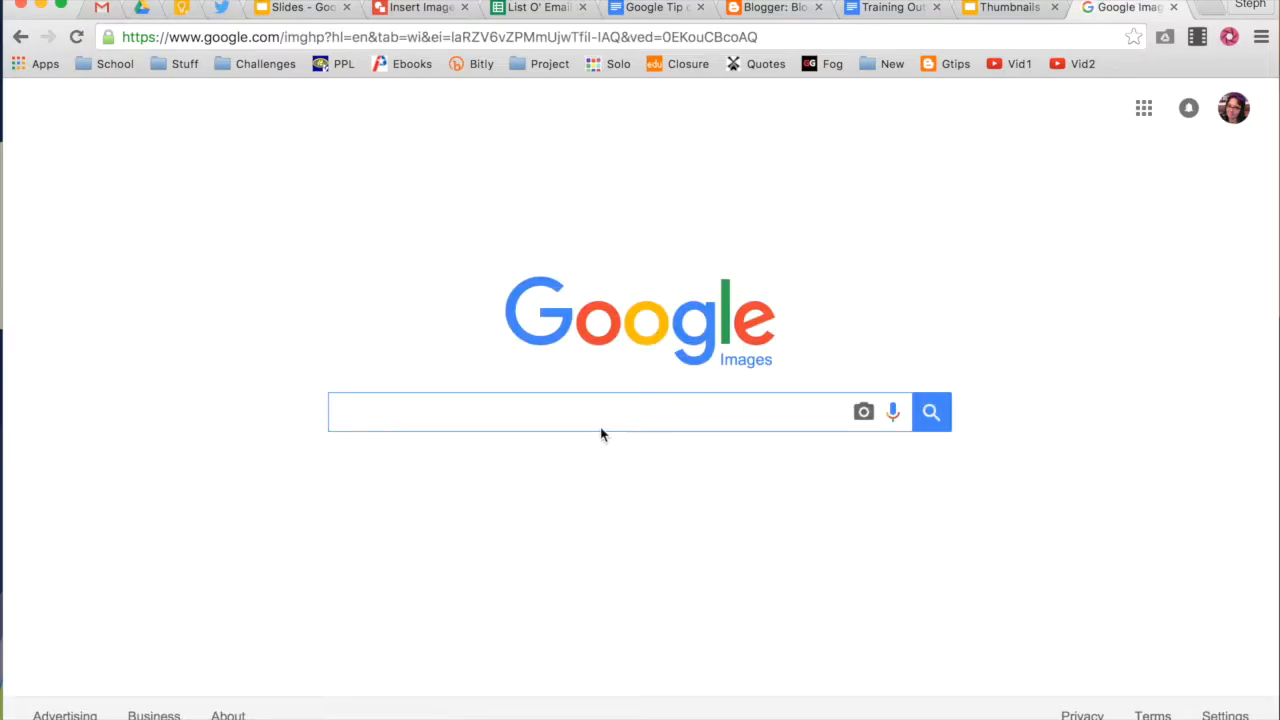
pyautogui.write('cats')
pyautogui.press('Return')
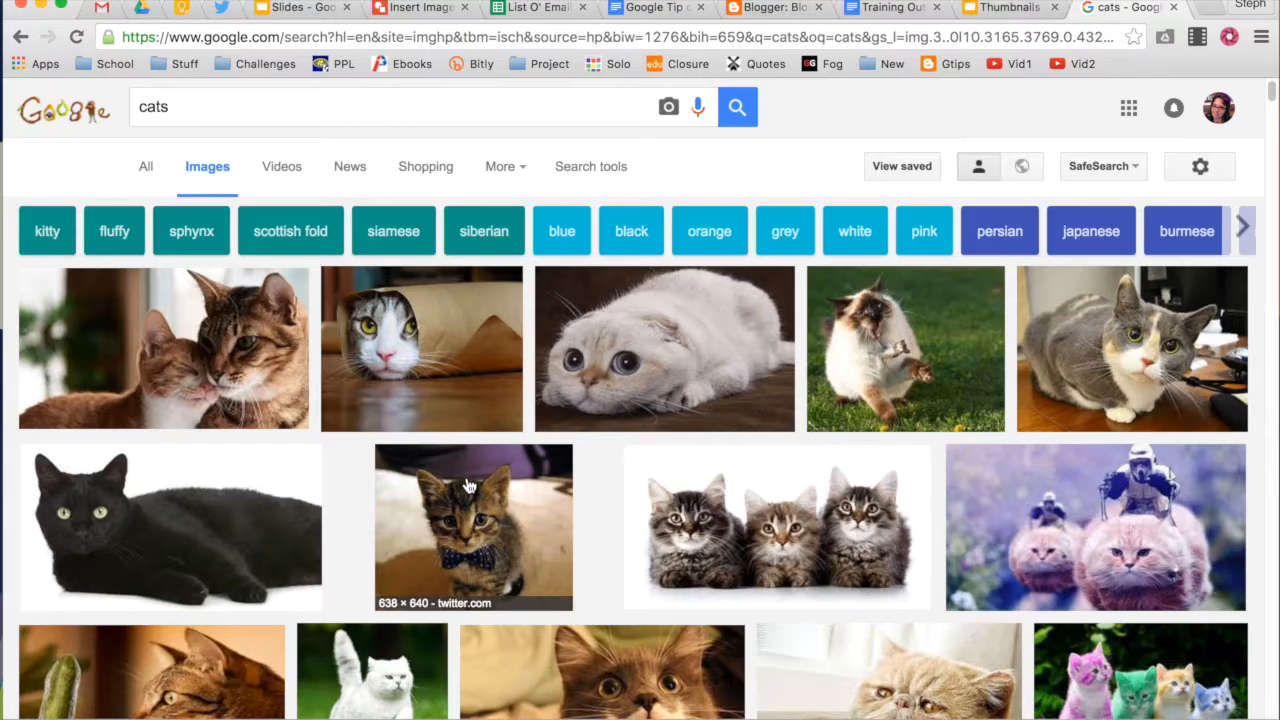
# - Filter the cat image results by usage rights to "Labeled for reuse"
pyautogui.click(51, 236)
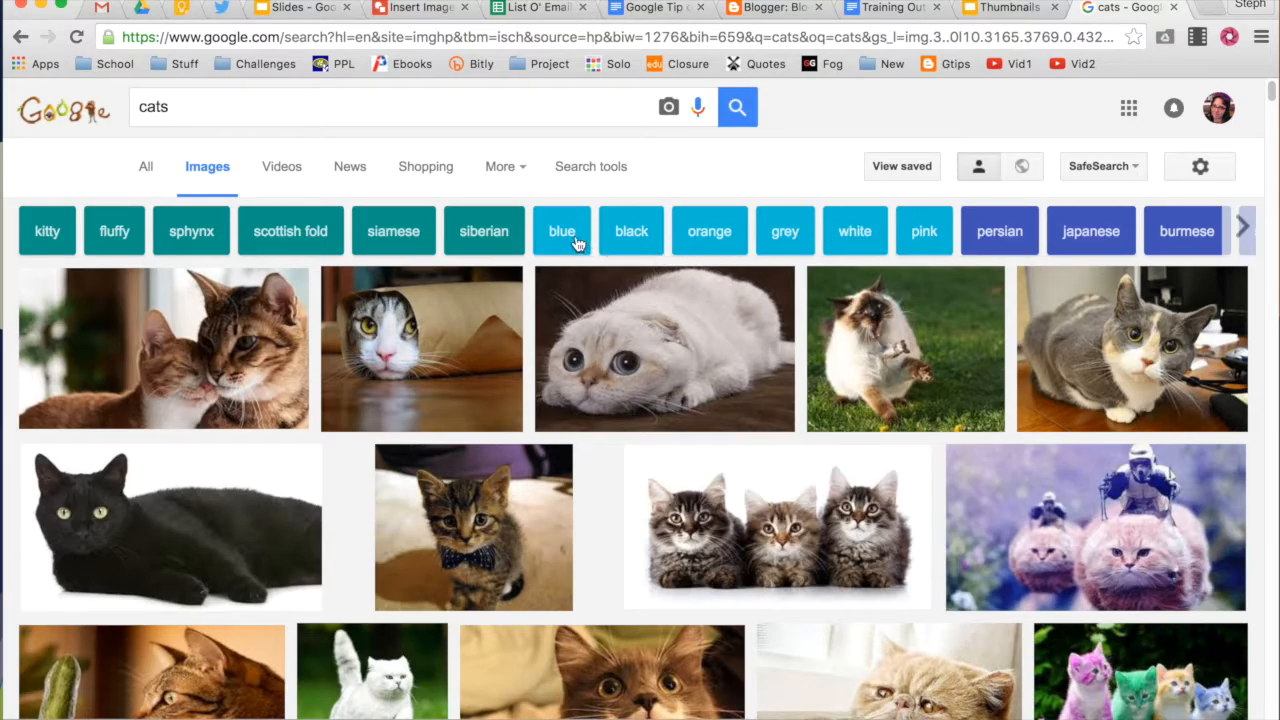
pyautogui.click(607, 172)
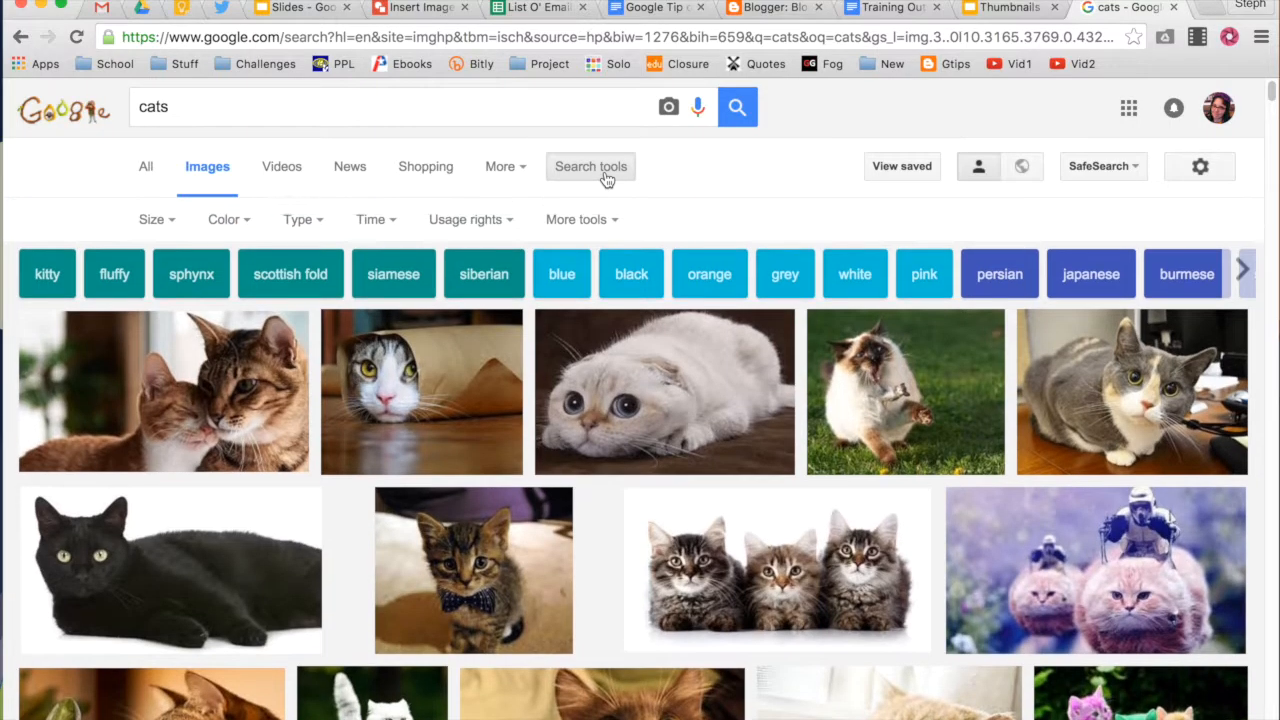
pyautogui.click(482, 222)
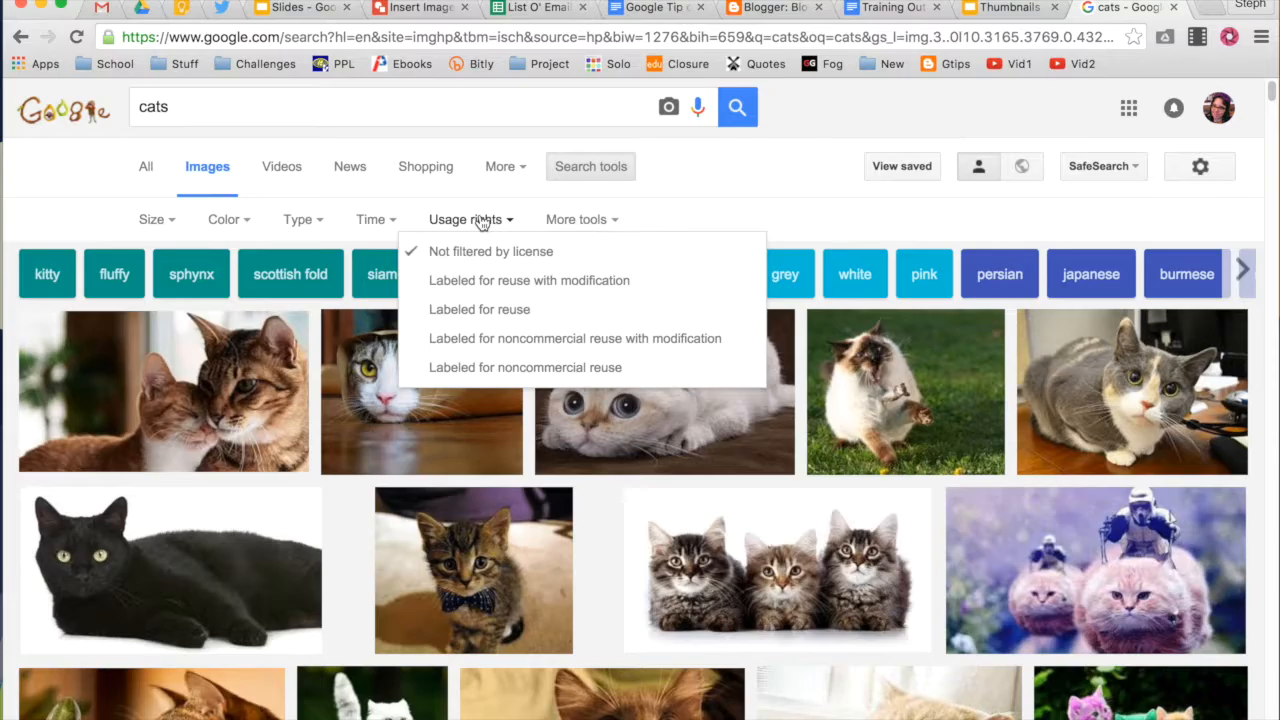
pyautogui.click(497, 310)
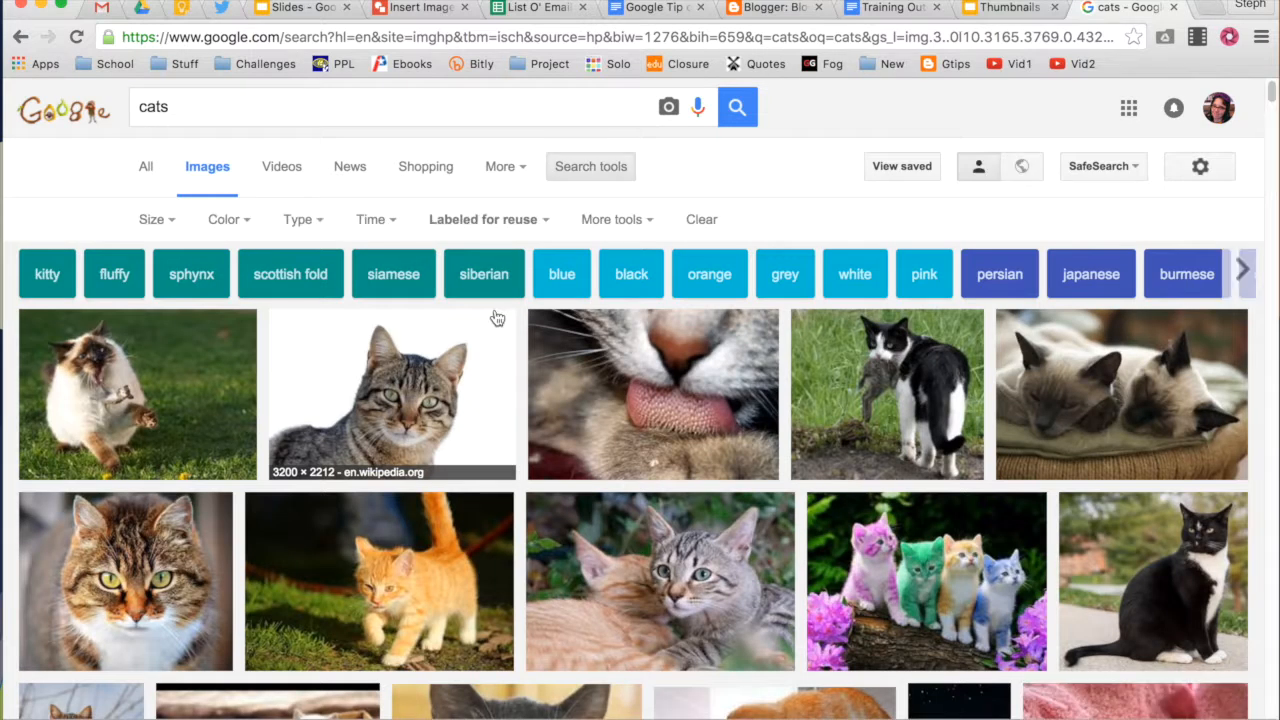
# - Preview the Wikipedia photo of the Siamese cat tossing a mouse and copy its image address
pyautogui.click(172, 397)
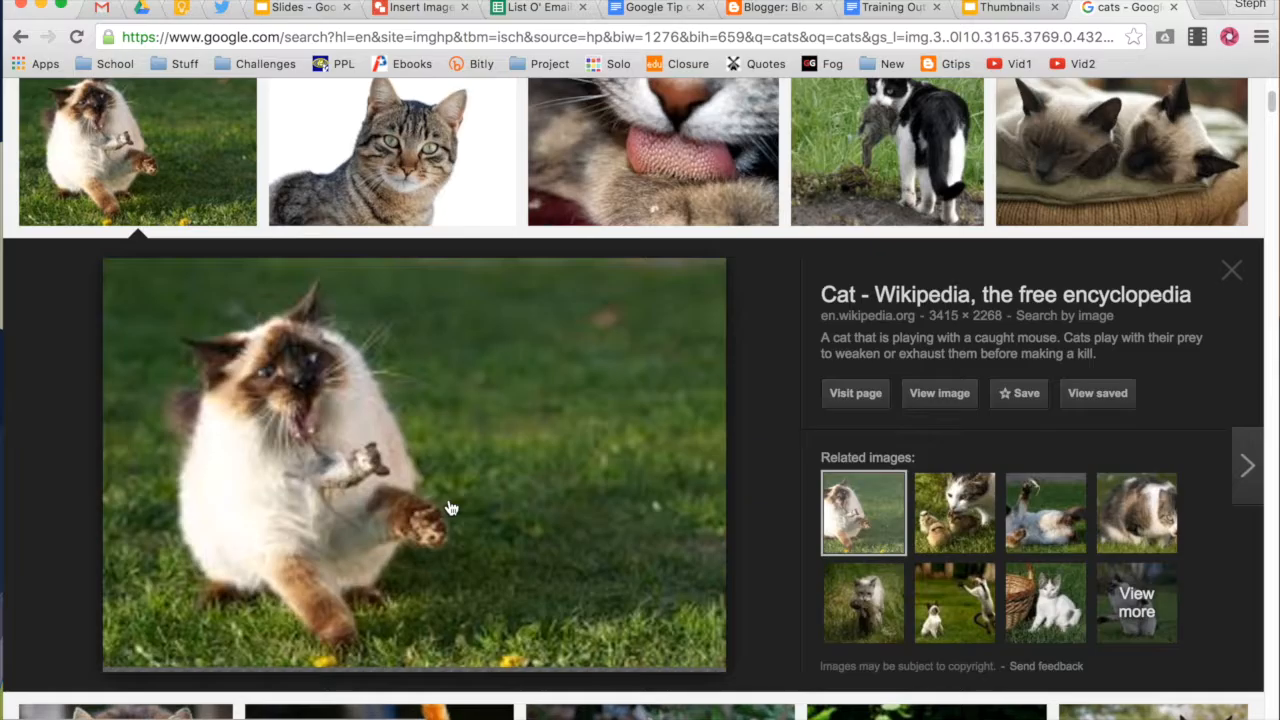
pyautogui.rightClick(452, 418)
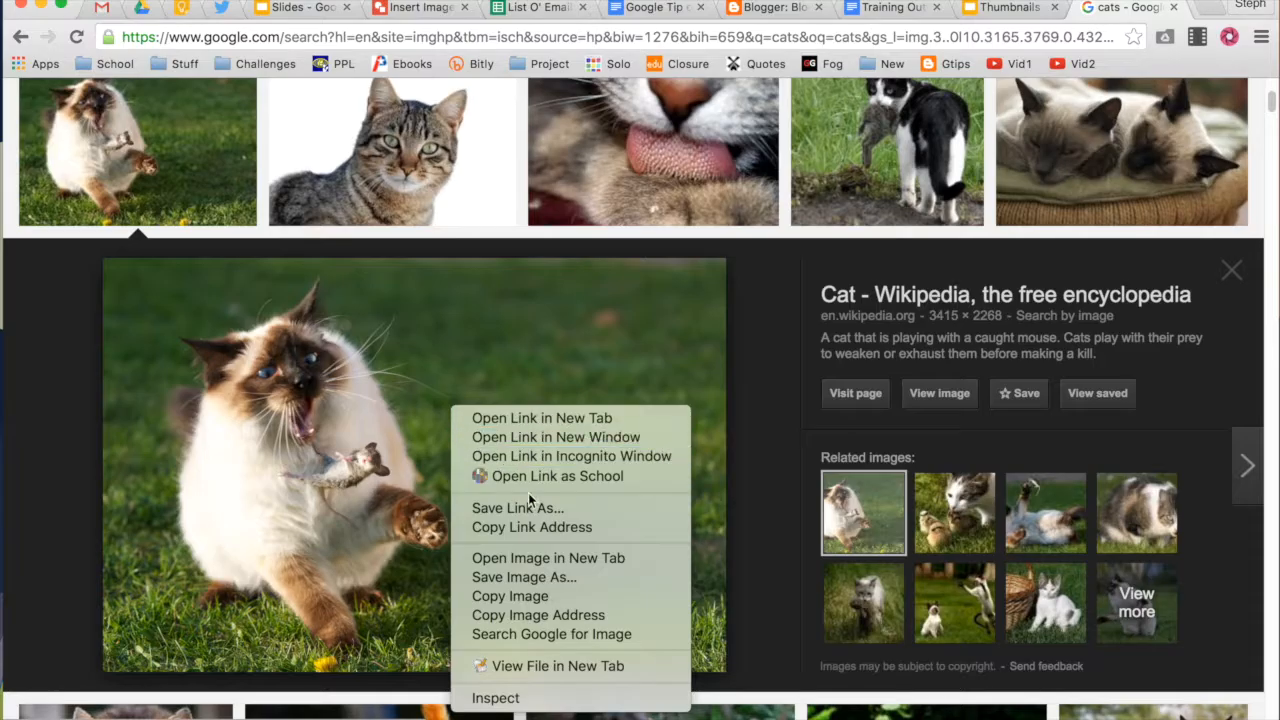
pyautogui.click(526, 615)
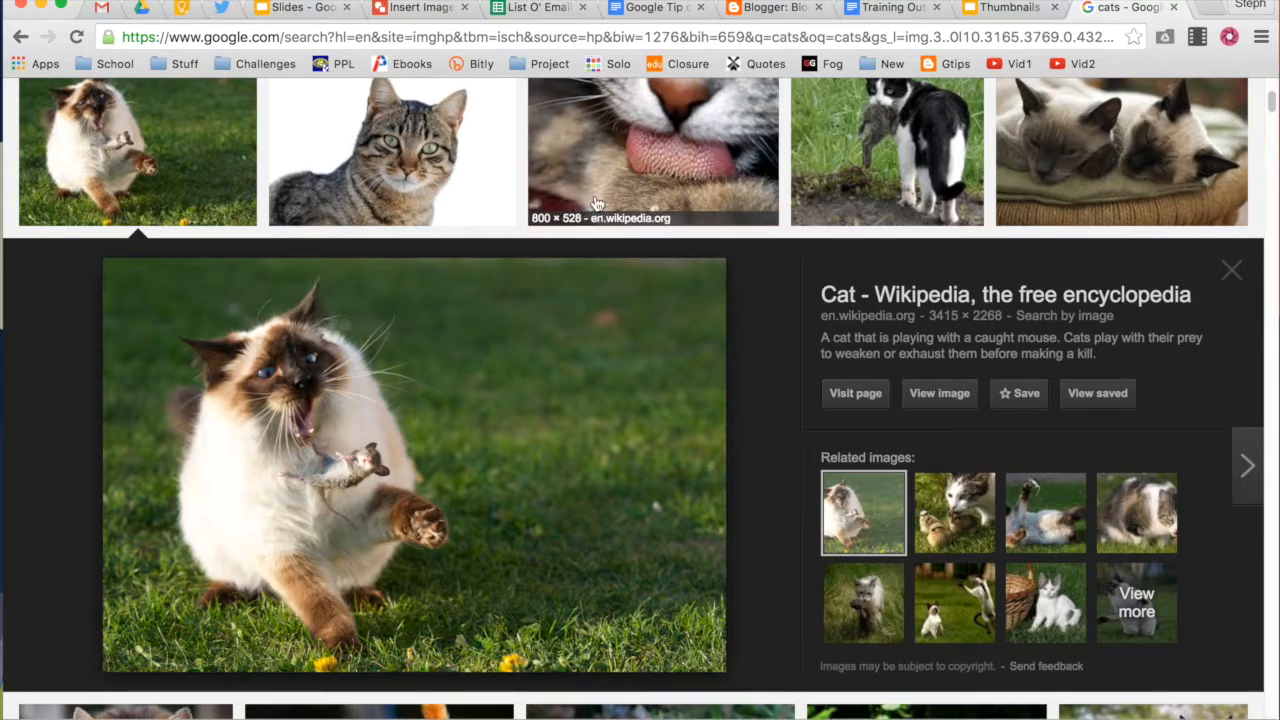
# - Return to the Google Tip of the Day document and insert the cat photo using the copied image URL
pyautogui.click(652, 8)
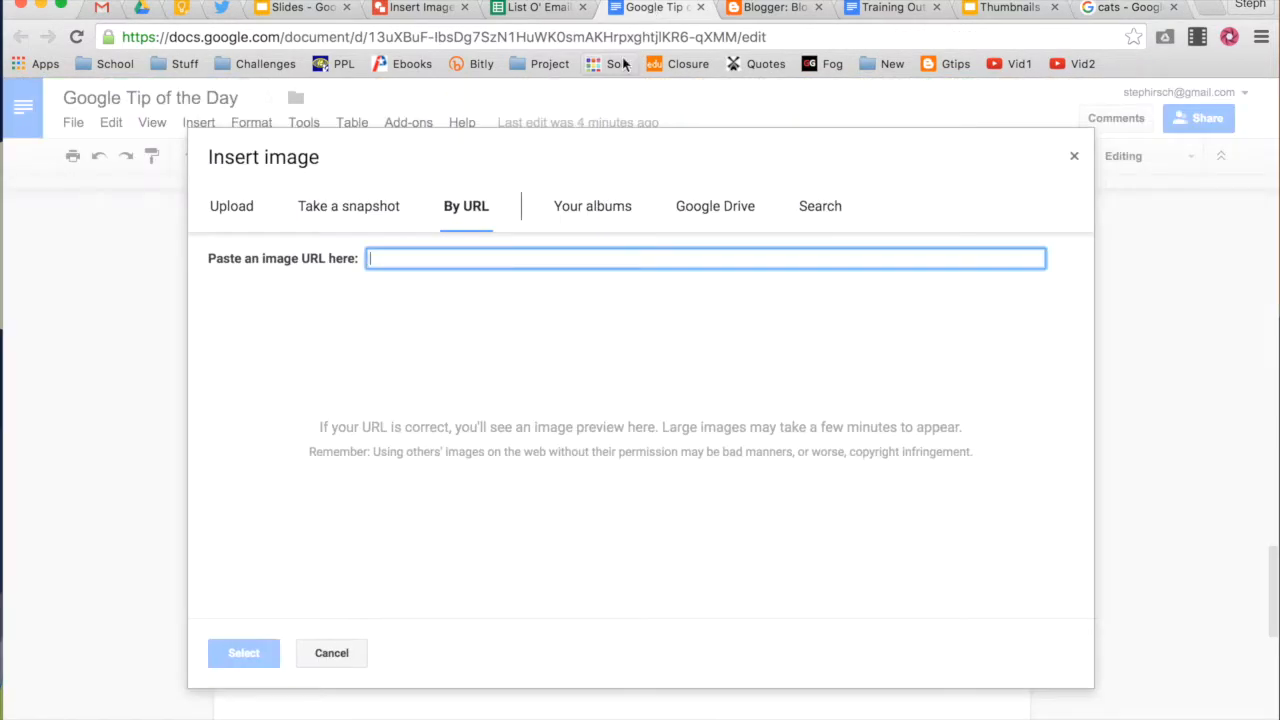
pyautogui.press('super+v')
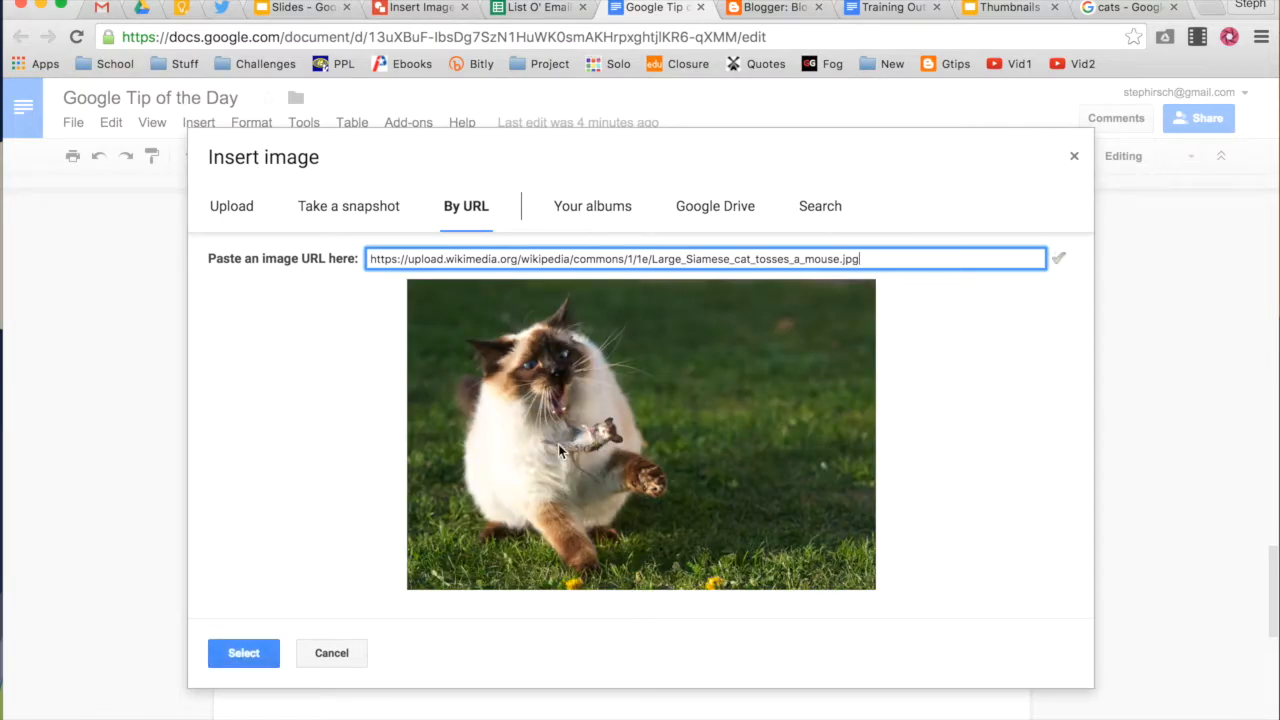
pyautogui.click(244, 653)
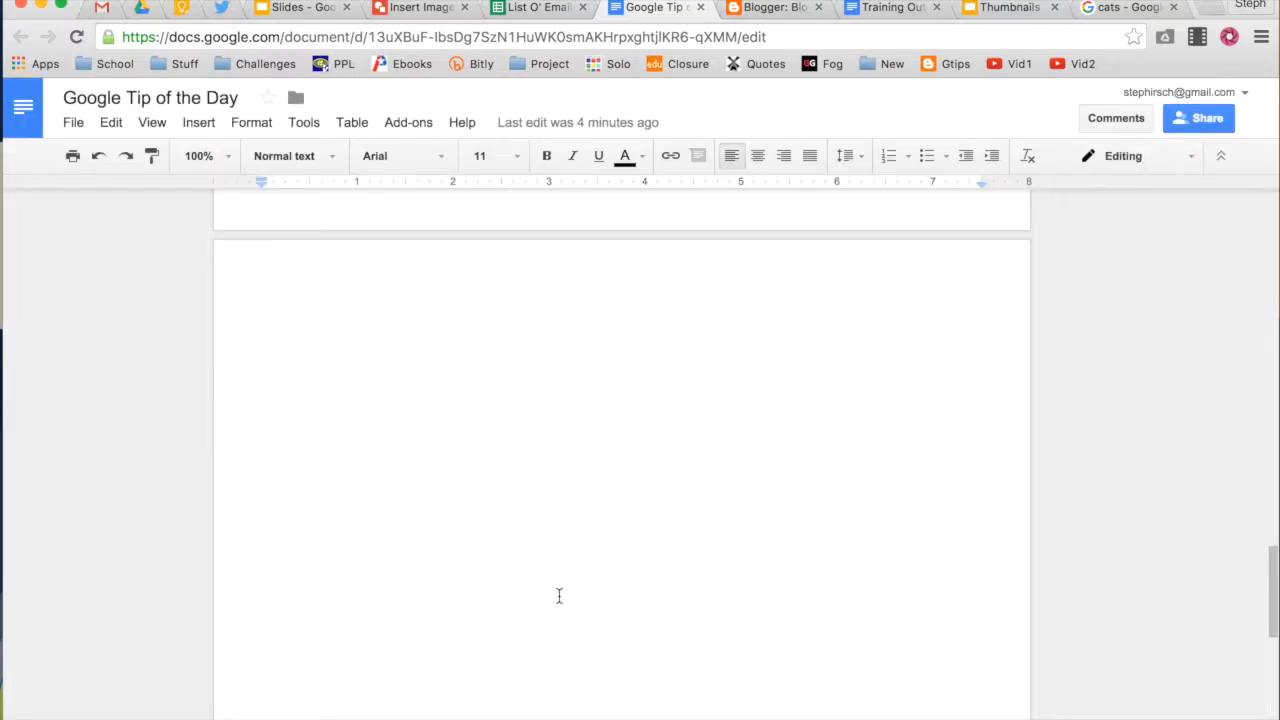
# - Shrink the inserted cat photo proportionally to about 3.8 inches wide
pyautogui.scroll(5, 597, 536)
pyautogui.click(699, 519)
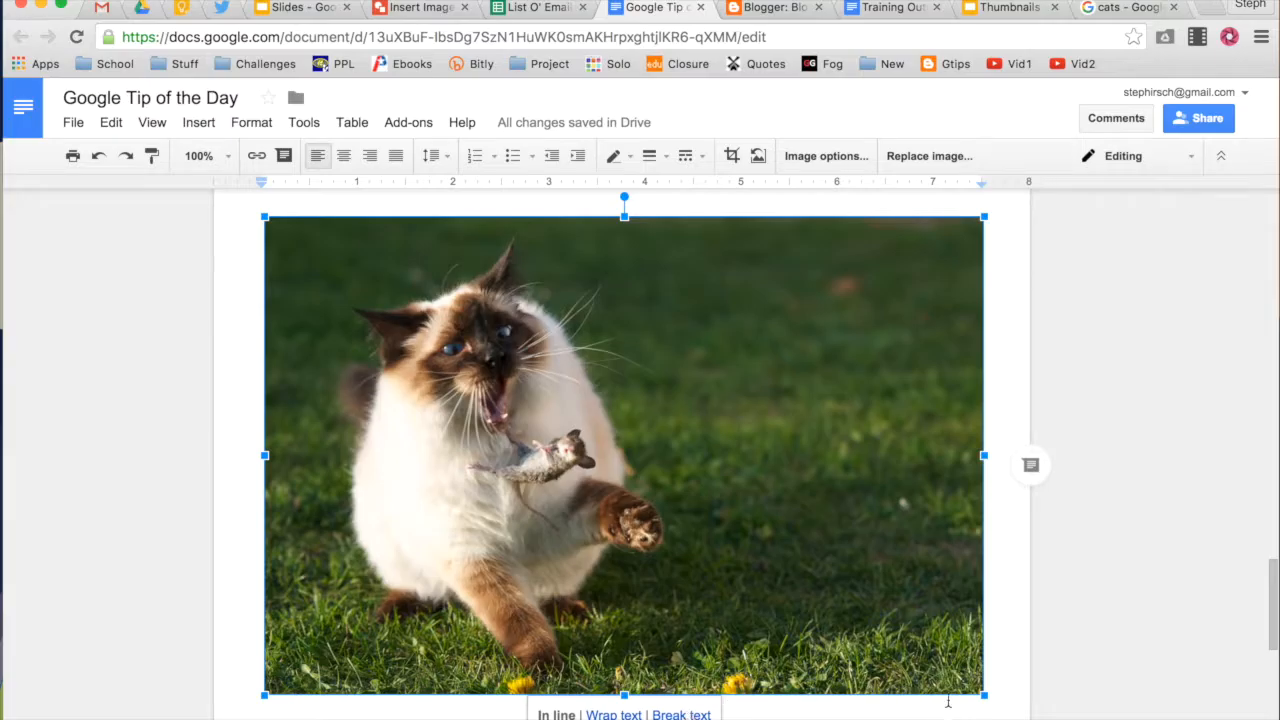
pyautogui.moveTo(984, 695); pyautogui.dragTo(562, 453)
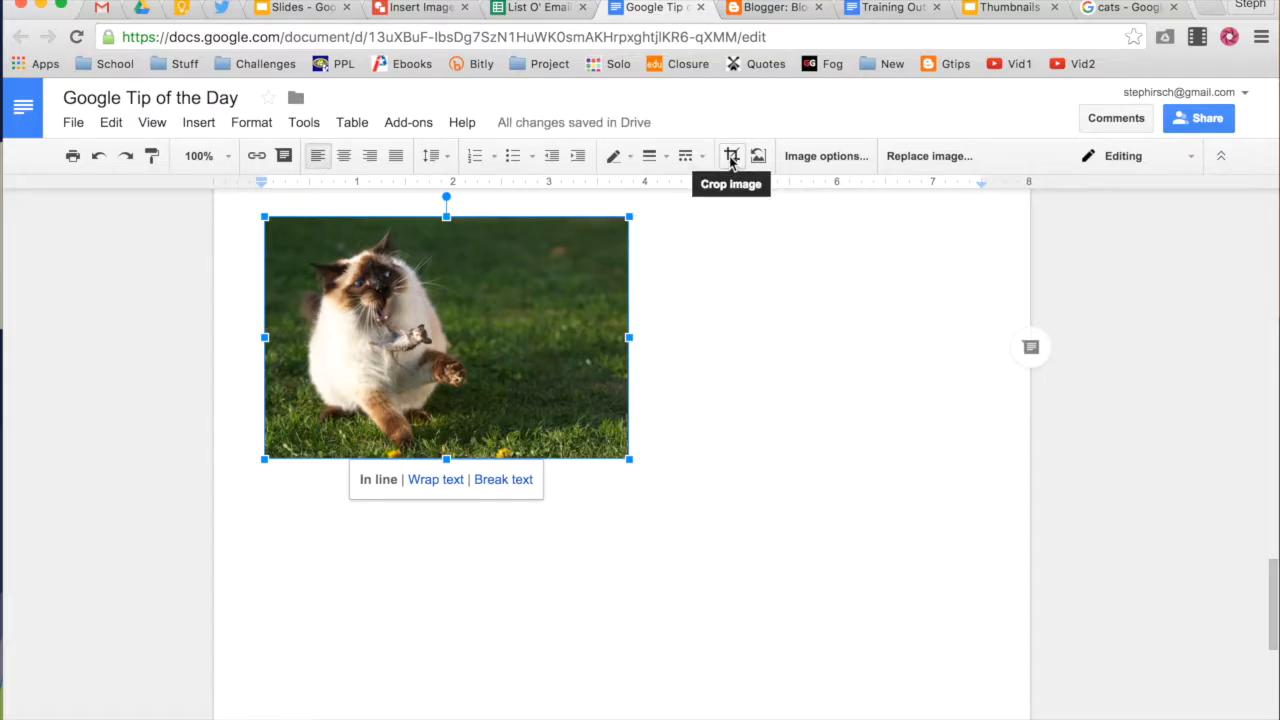
# - Recolor the cat photo with the blue "Light 8" preset in the image options
pyautogui.rightClick(528, 313)
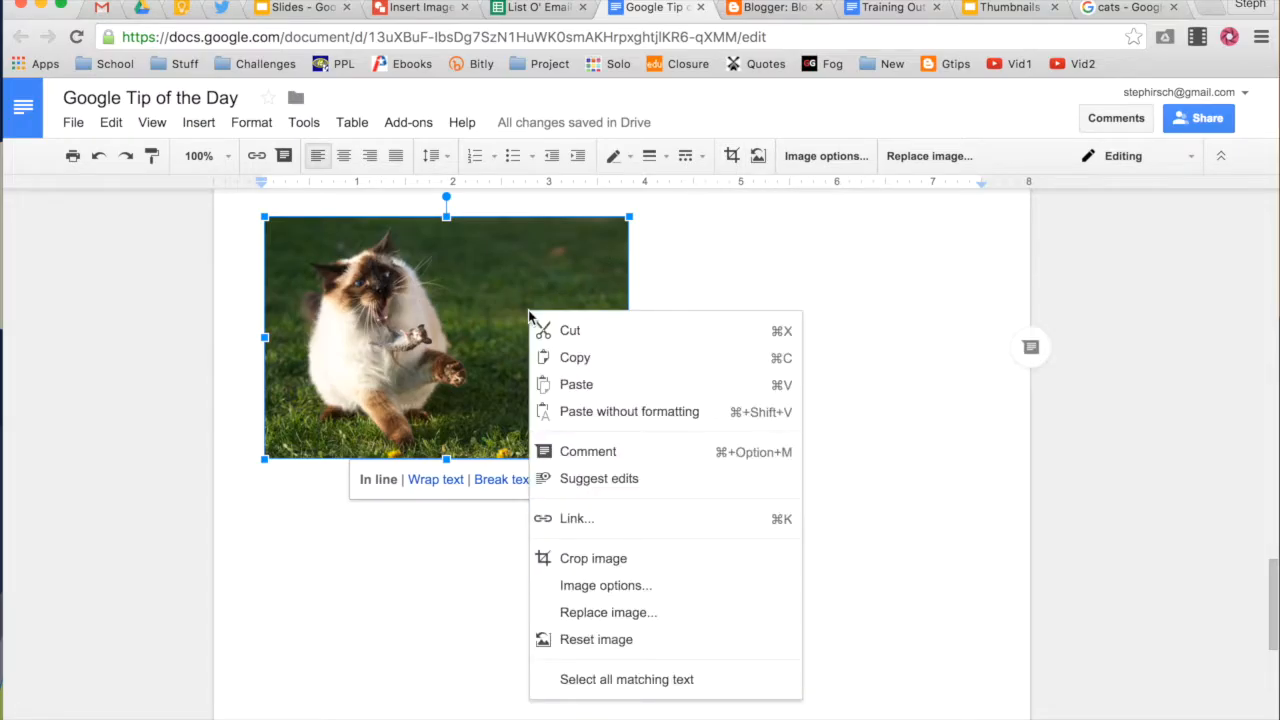
pyautogui.click(590, 270)
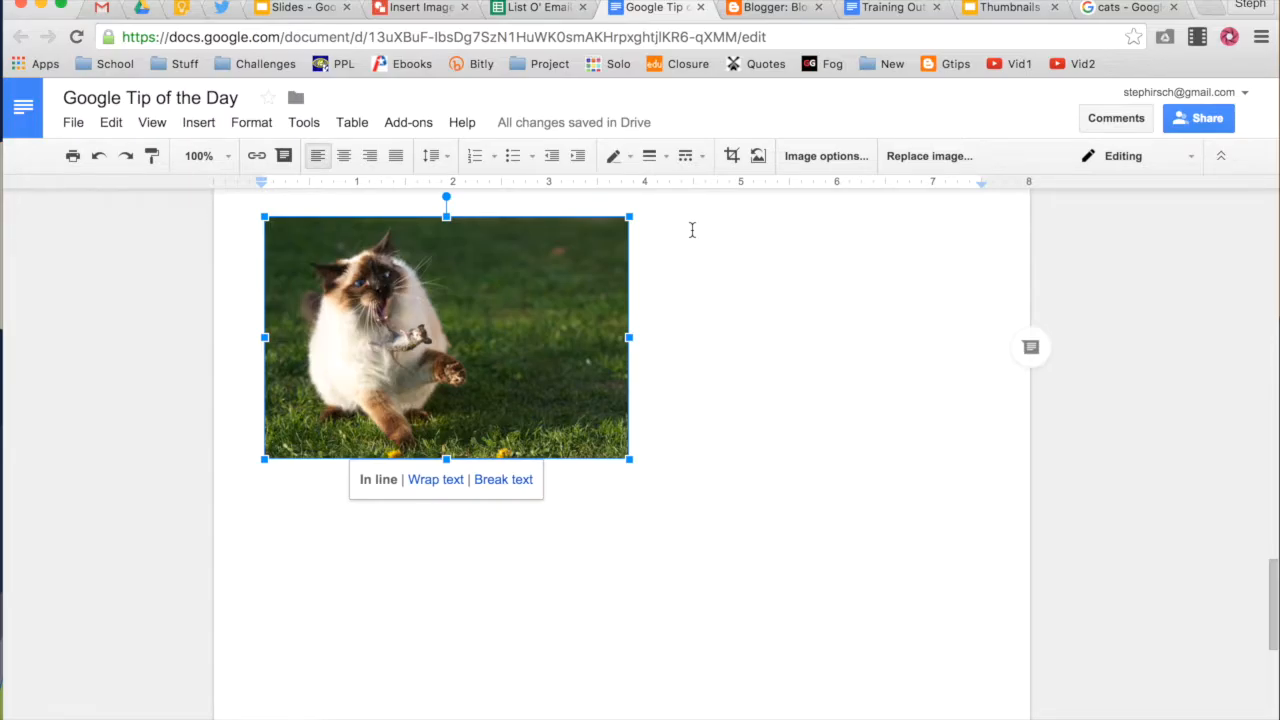
pyautogui.click(831, 157)
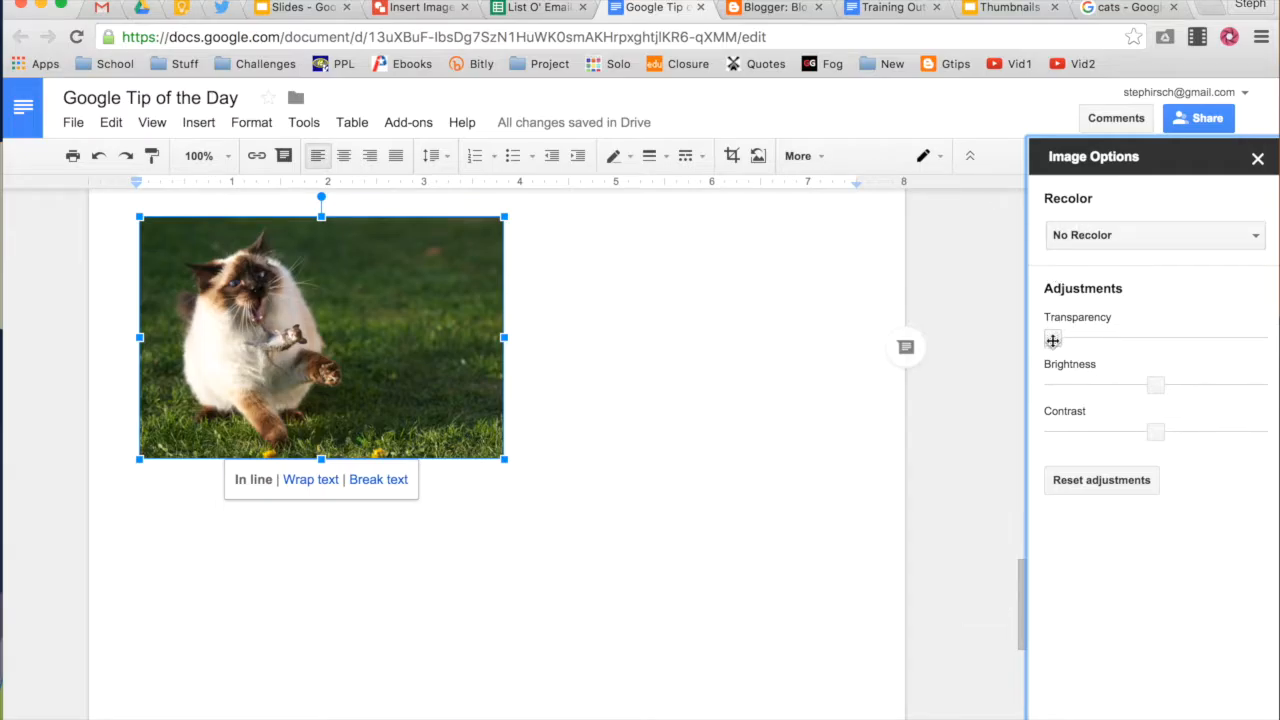
pyautogui.click(1092, 237)
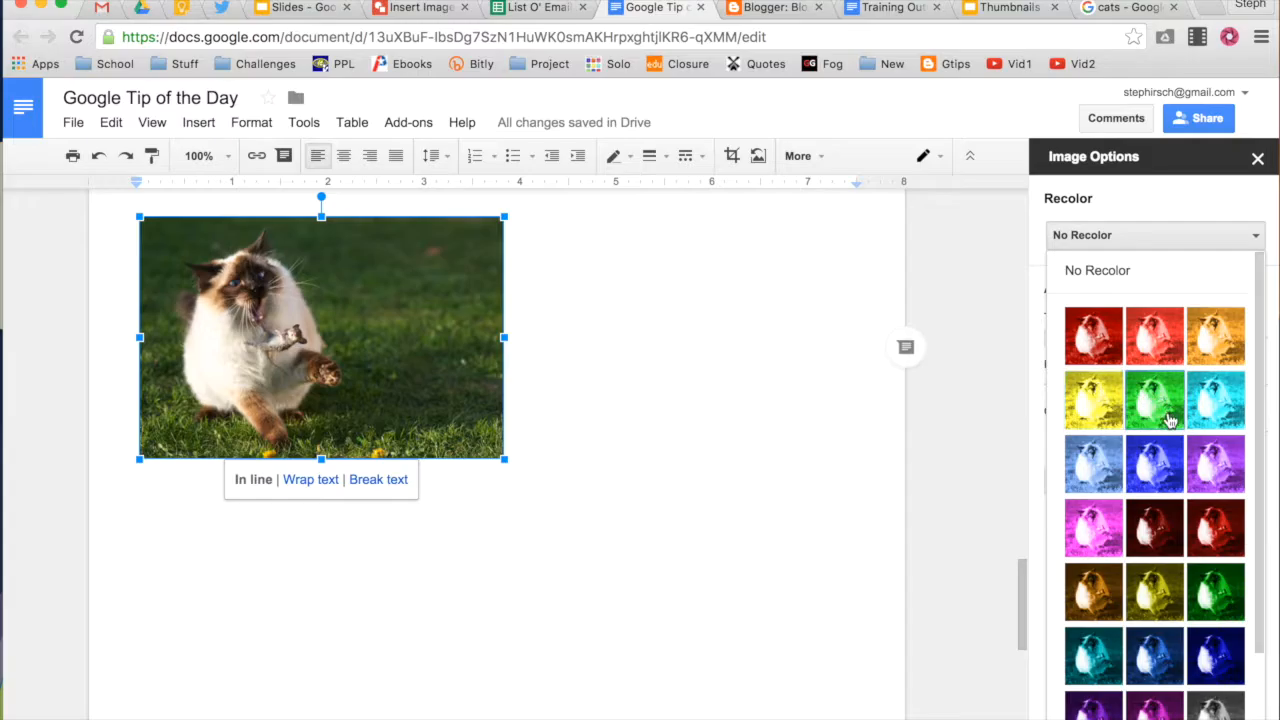
pyautogui.click(1150, 462)
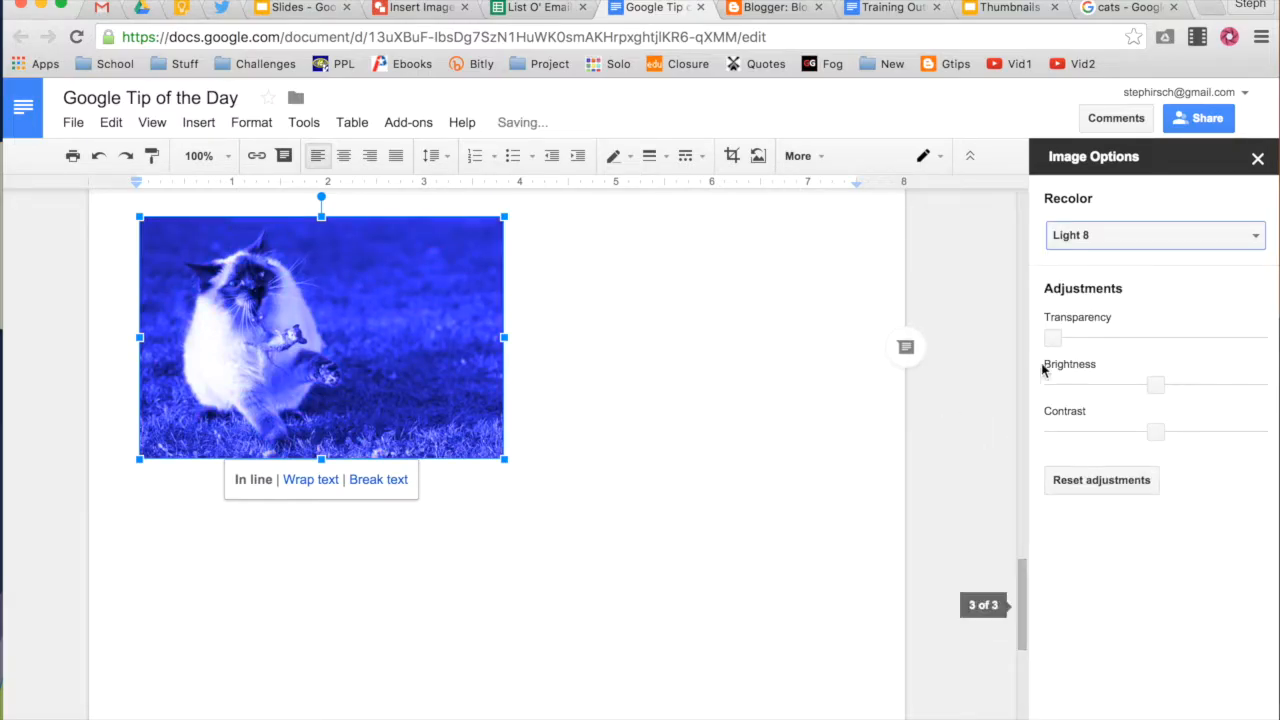
# - Try raising the cat photo's transparency to about half, and reset the image adjustments
pyautogui.moveTo(1052, 338); pyautogui.dragTo(1150, 339)
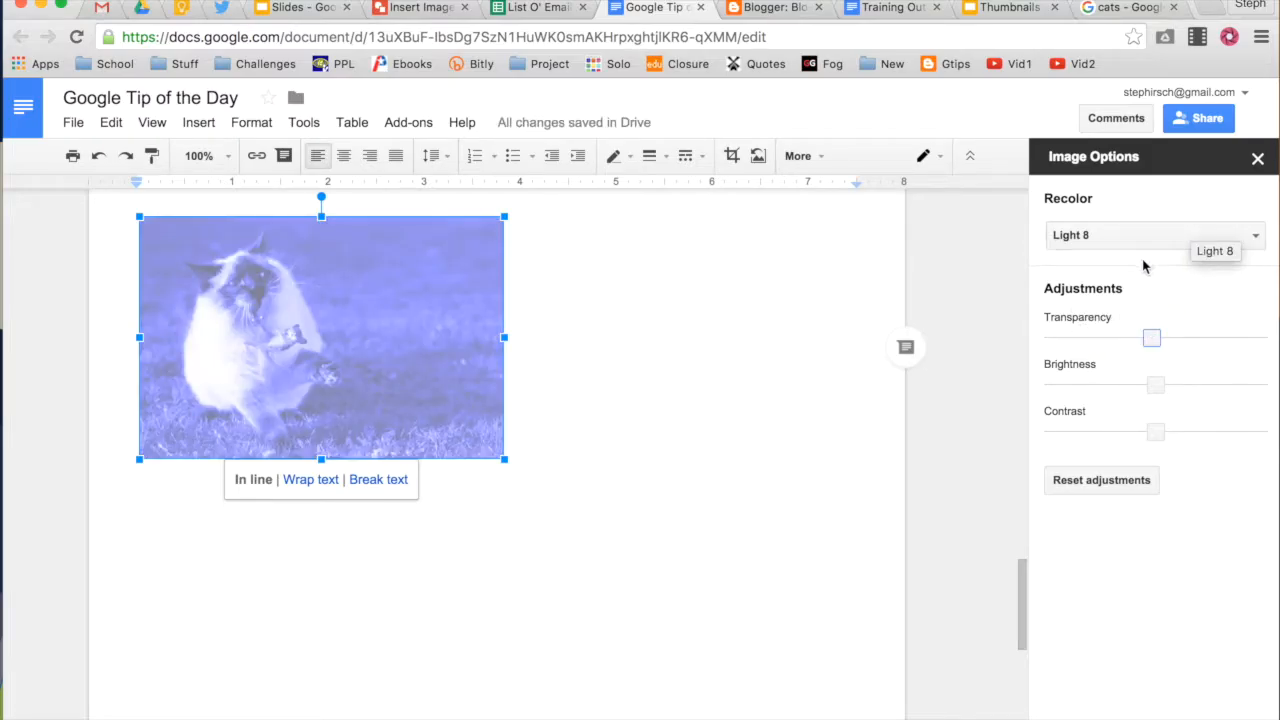
pyautogui.click(1080, 490)
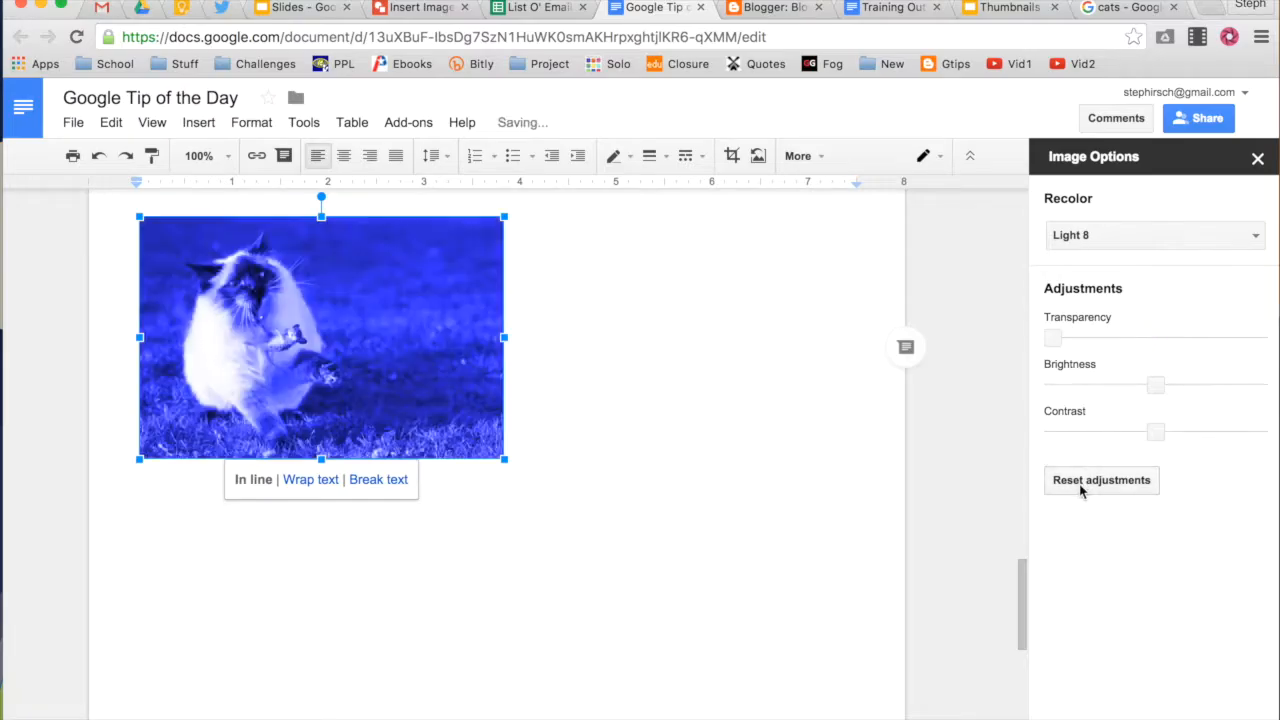
# - Add a new line below the cat photo and start inserting another image there
pyautogui.click(671, 426)
pyautogui.press('Return')
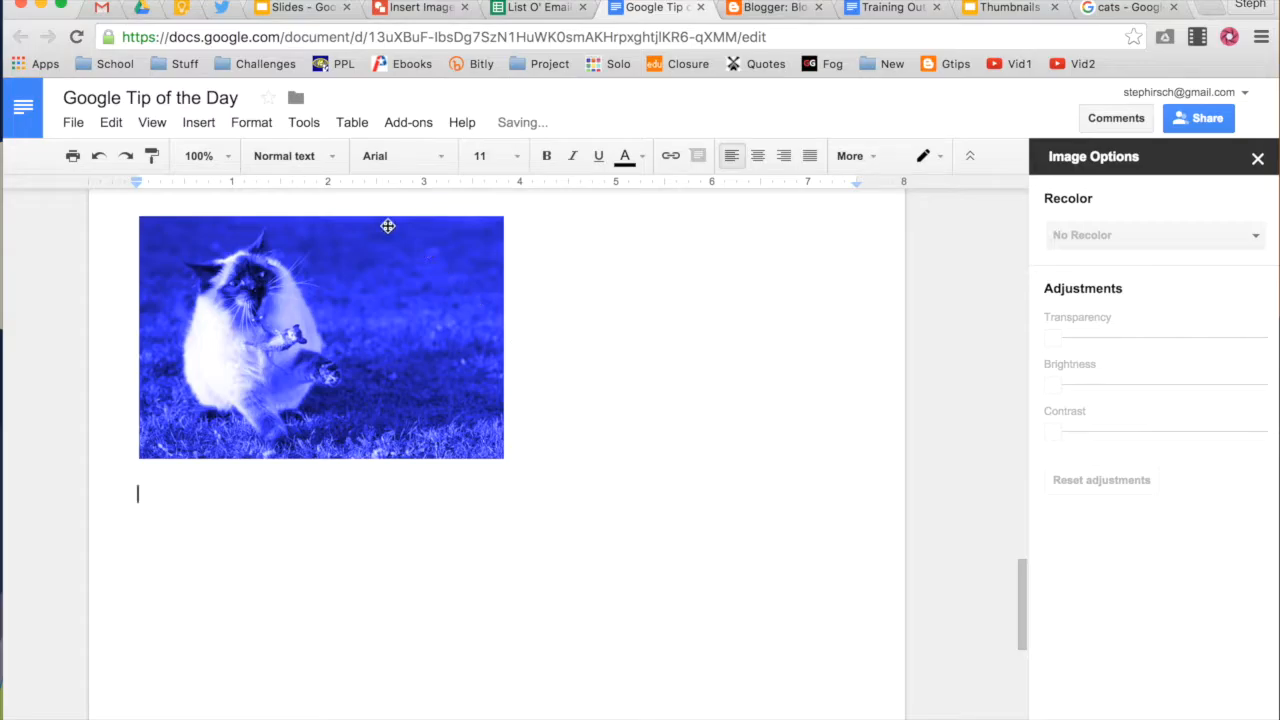
pyautogui.click(208, 126)
pyautogui.click(212, 162)
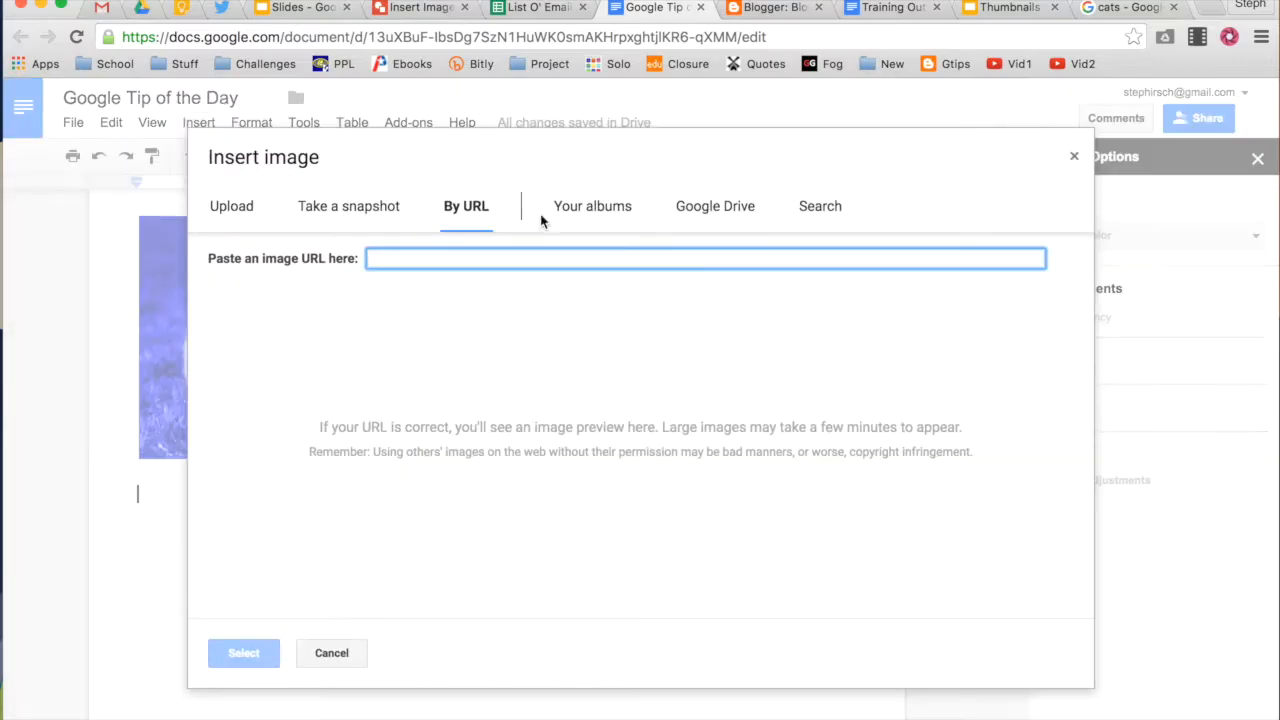
# - Browse your photo albums as a source for the next image
pyautogui.click(605, 218)
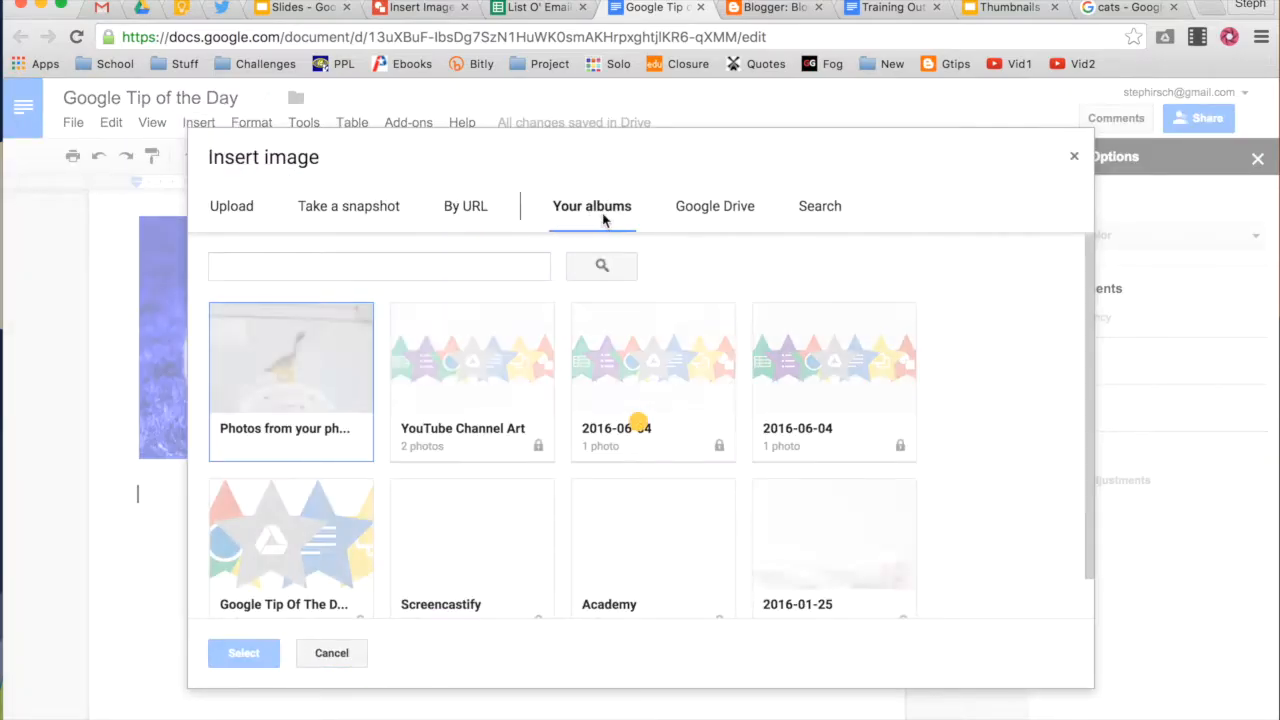
pyautogui.scroll(-3, 518, 375)
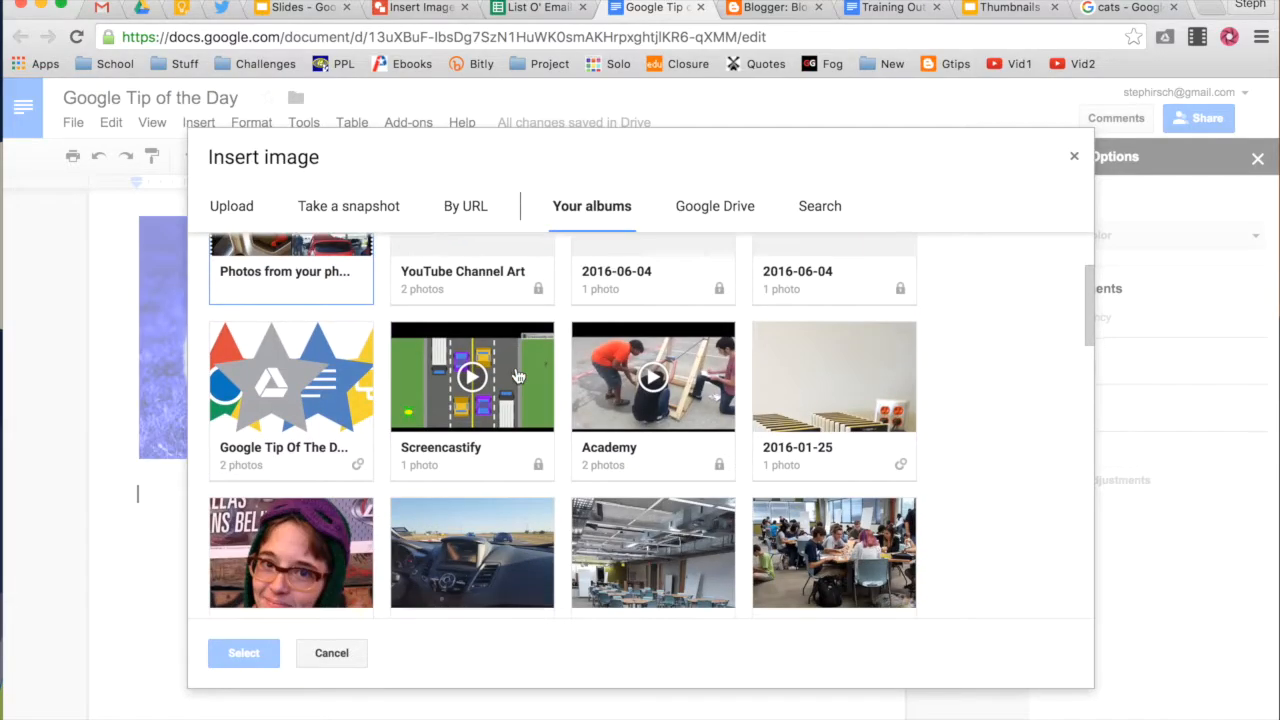
pyautogui.scroll(-5, 520, 373)
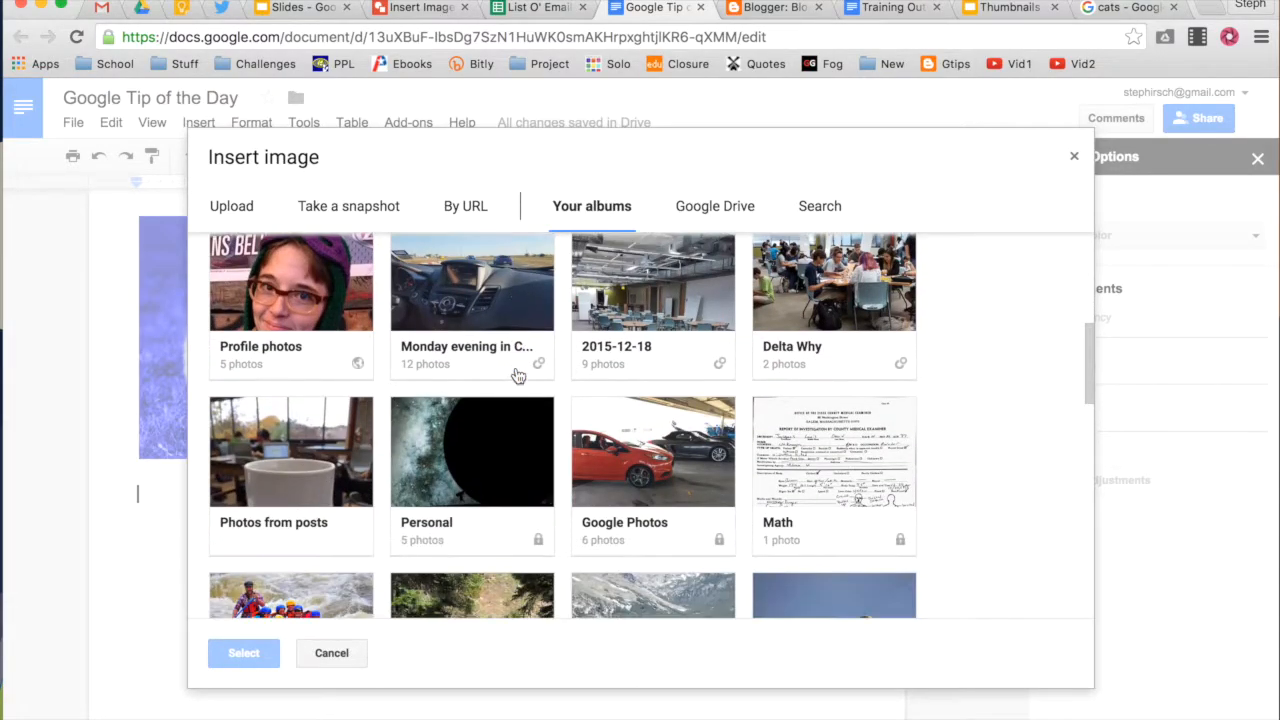
# - Insert the photo 20160608_121649.jpg from the recent images in Google Drive below the cat photo
pyautogui.click(710, 206)
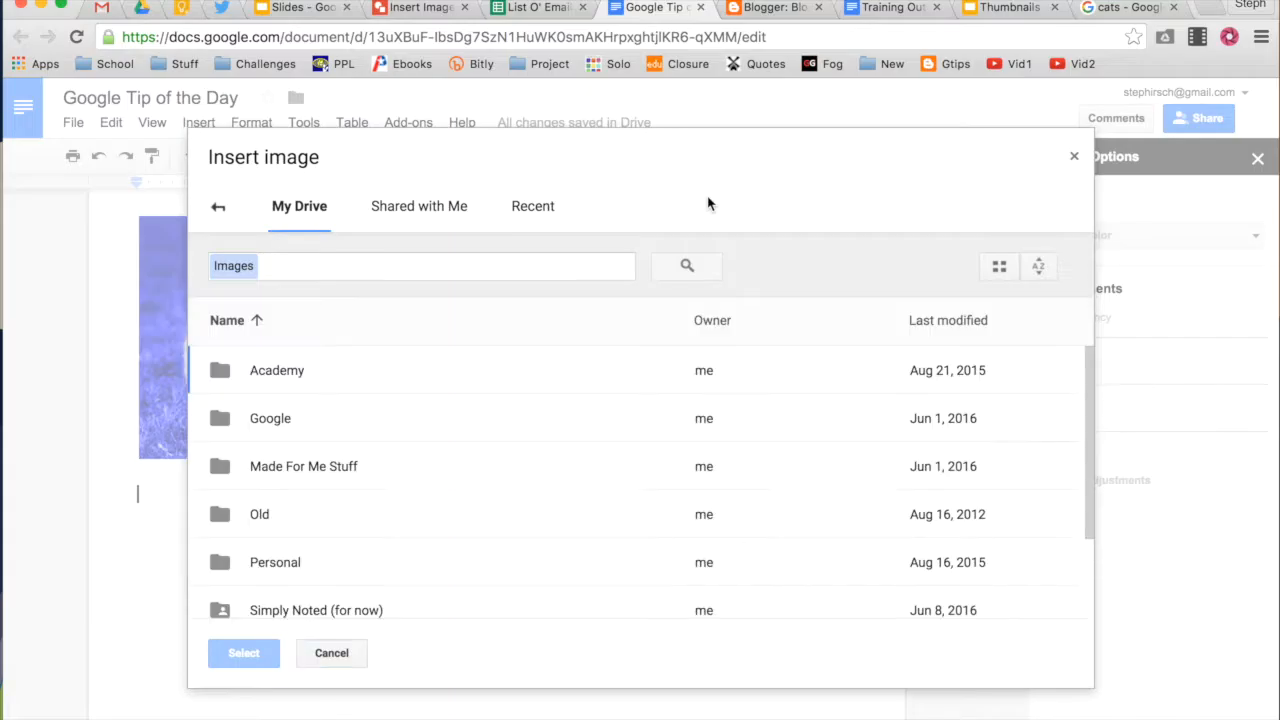
pyautogui.scroll(-2, 508, 403)
pyautogui.scroll(2, 507, 405)
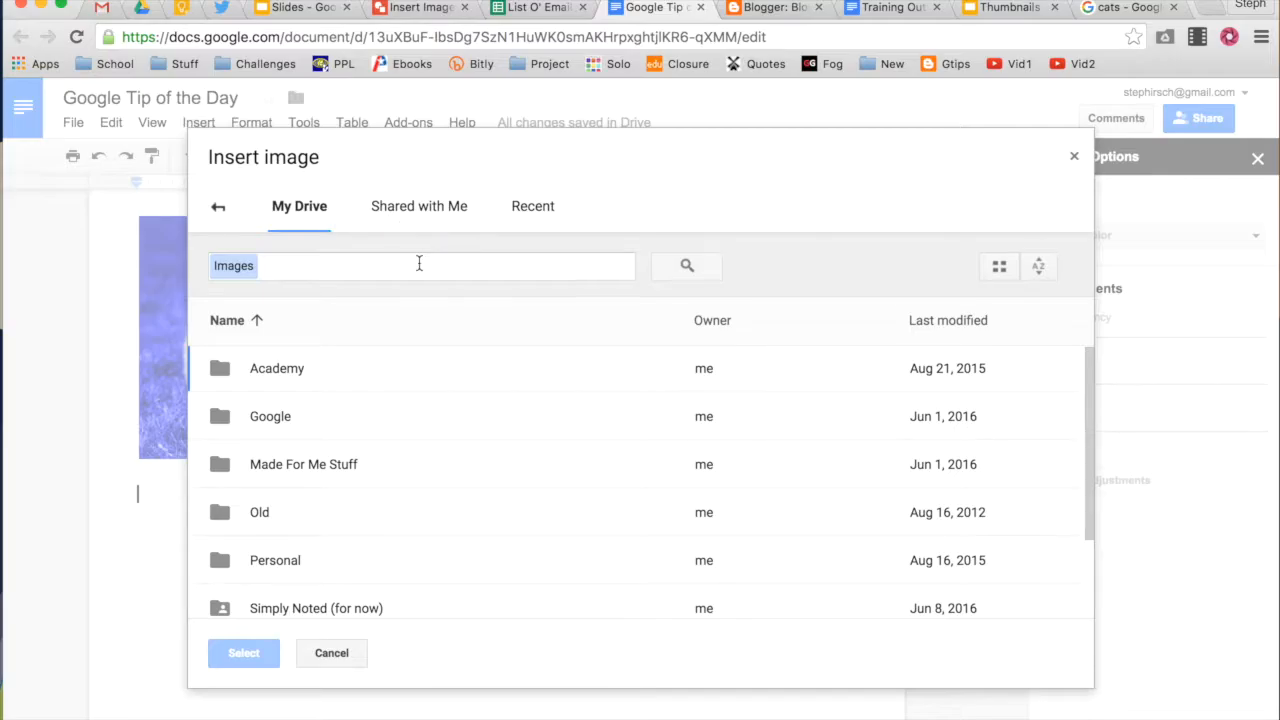
pyautogui.click(534, 208)
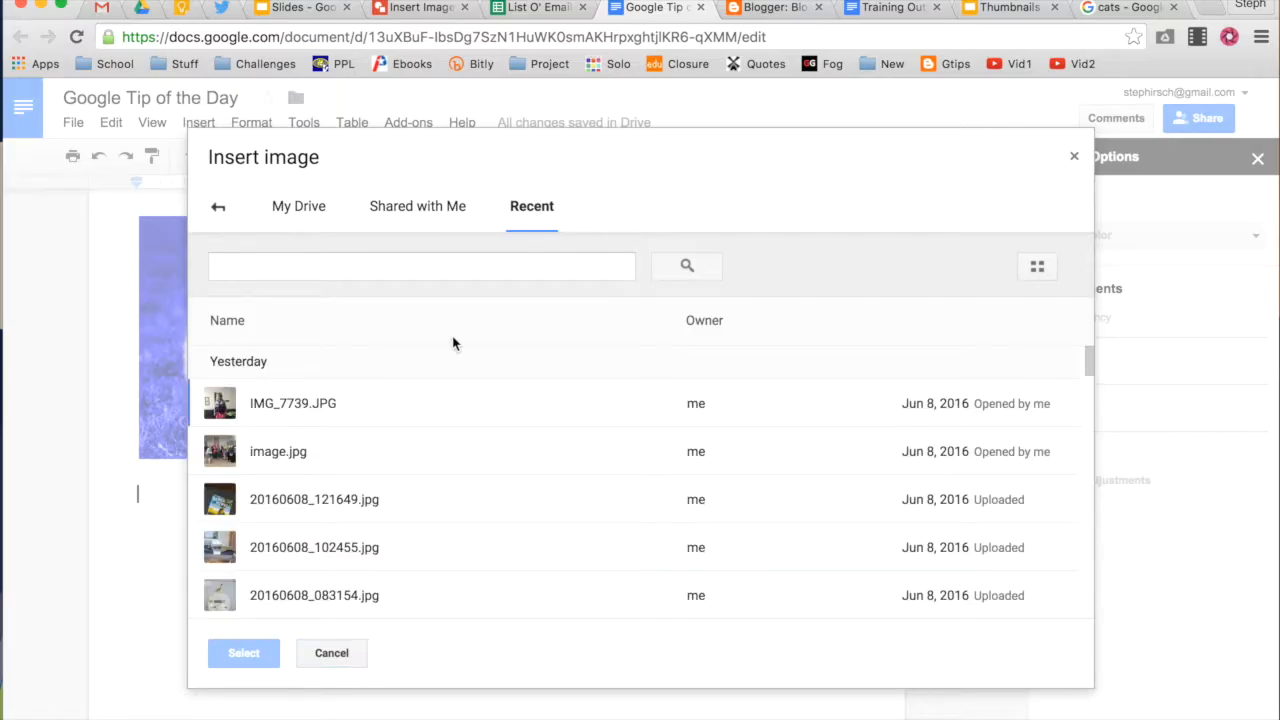
pyautogui.scroll(-3, 326, 416)
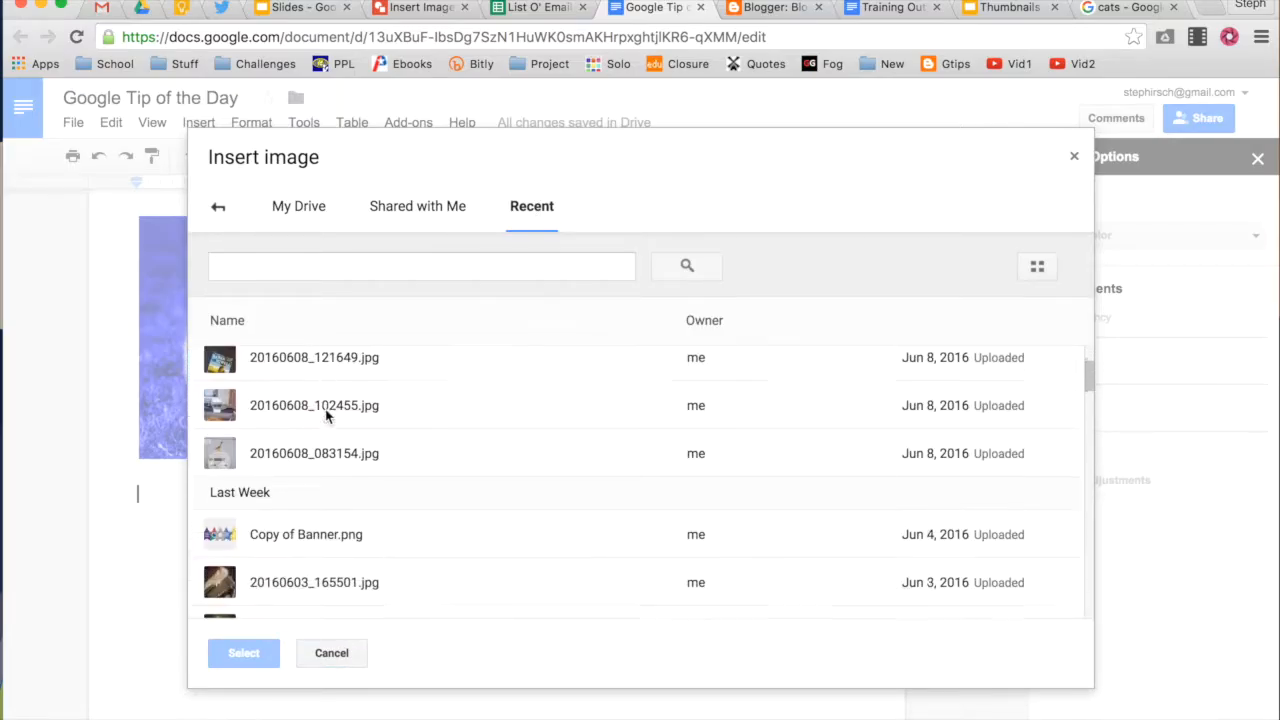
pyautogui.scroll(1, 326, 416)
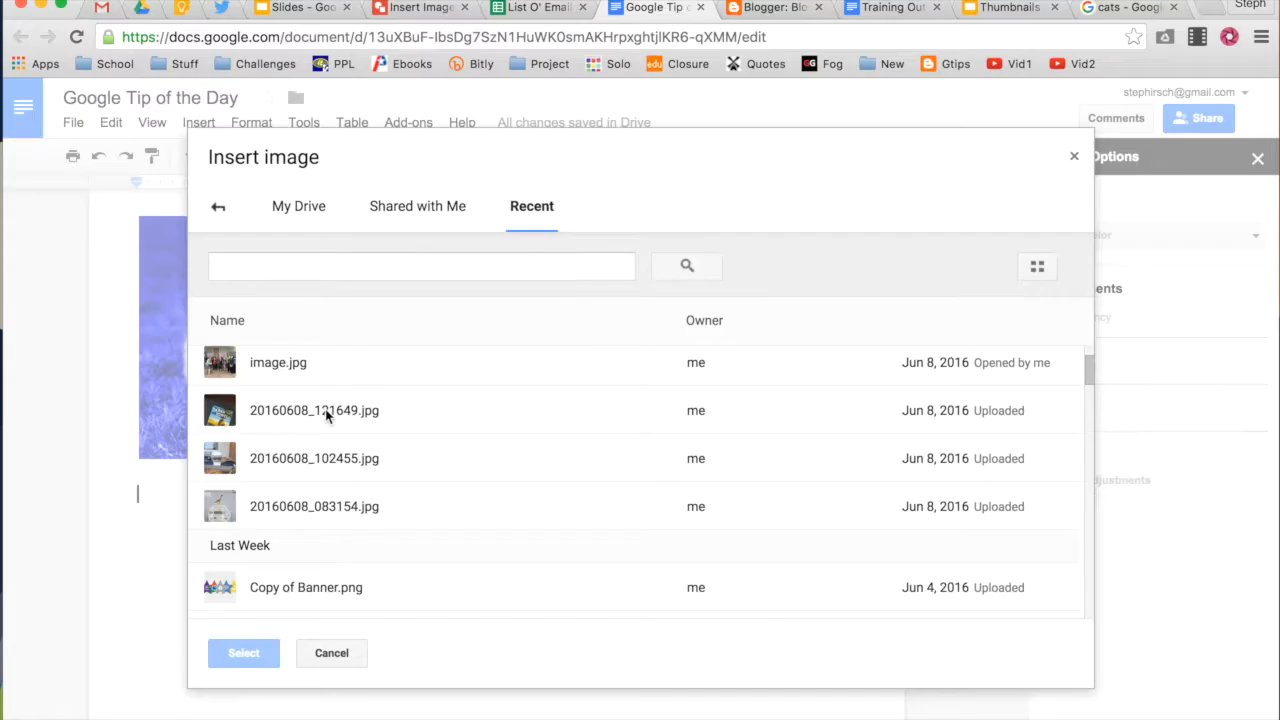
pyautogui.click(326, 416)
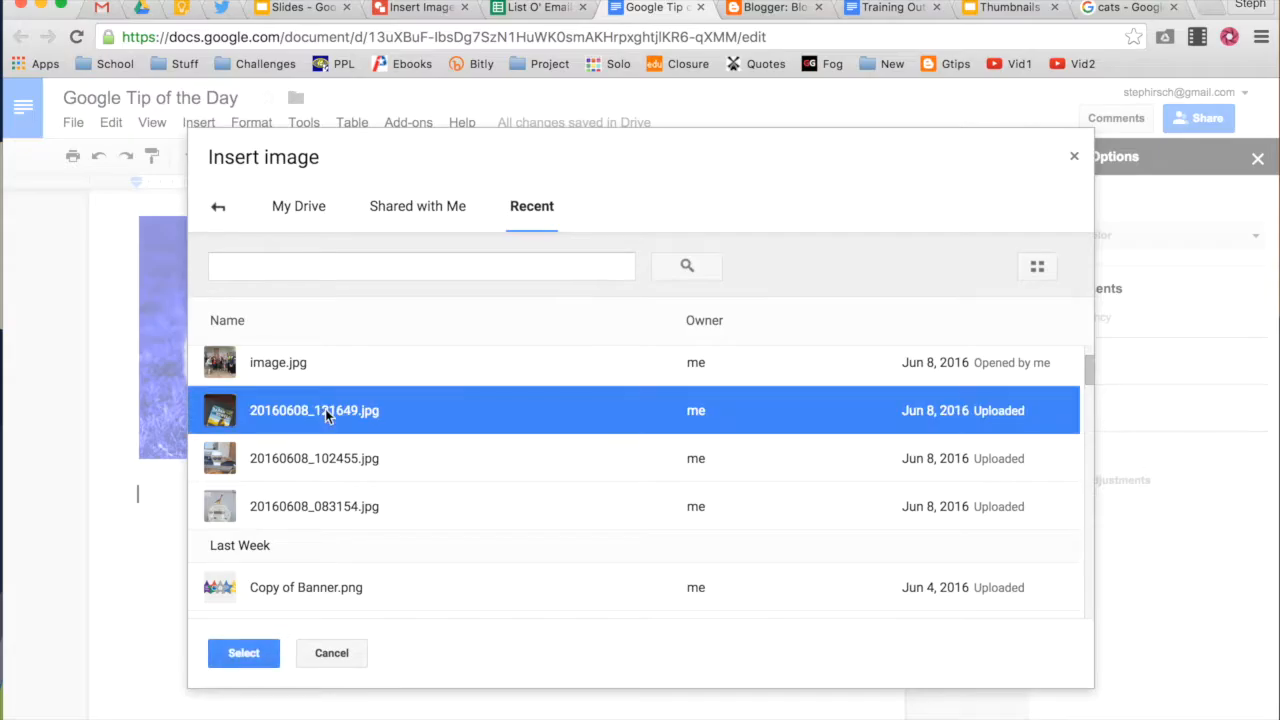
pyautogui.click(254, 655)
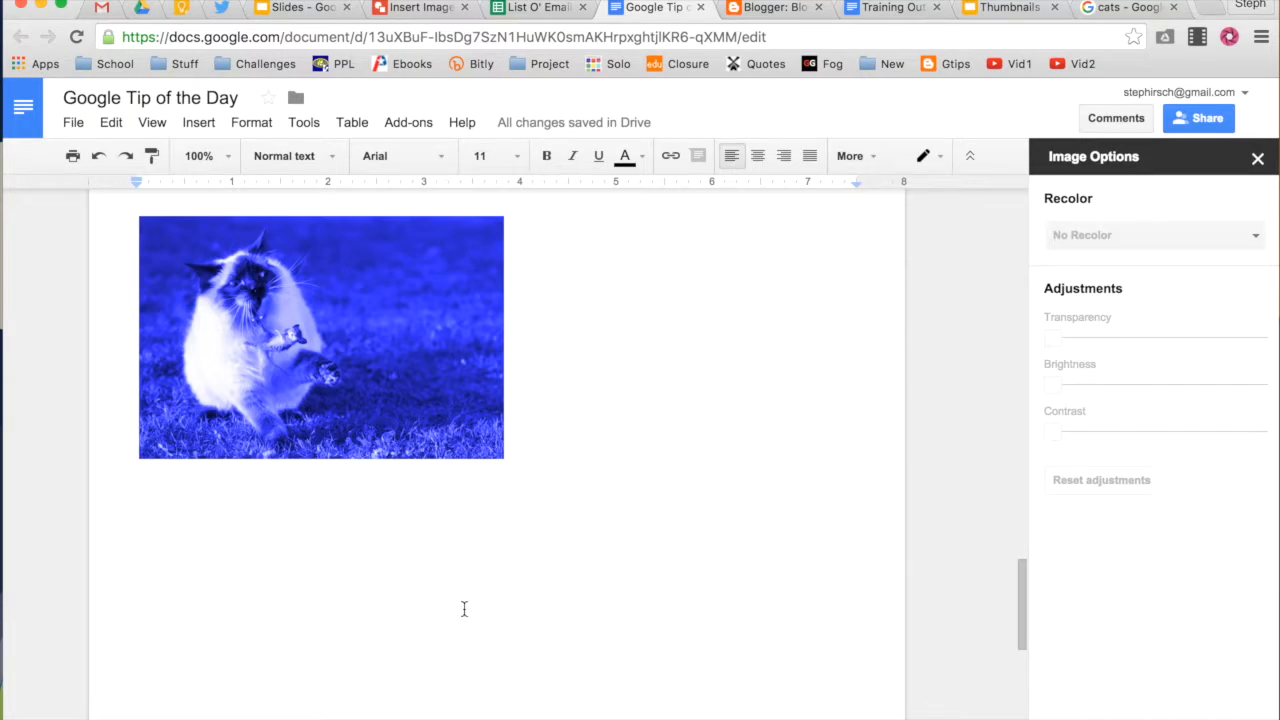
# - Shrink the inserted book cover photo proportionally from its lower corner to about 5.4 inches wide
pyautogui.scroll(-5, 464, 609)
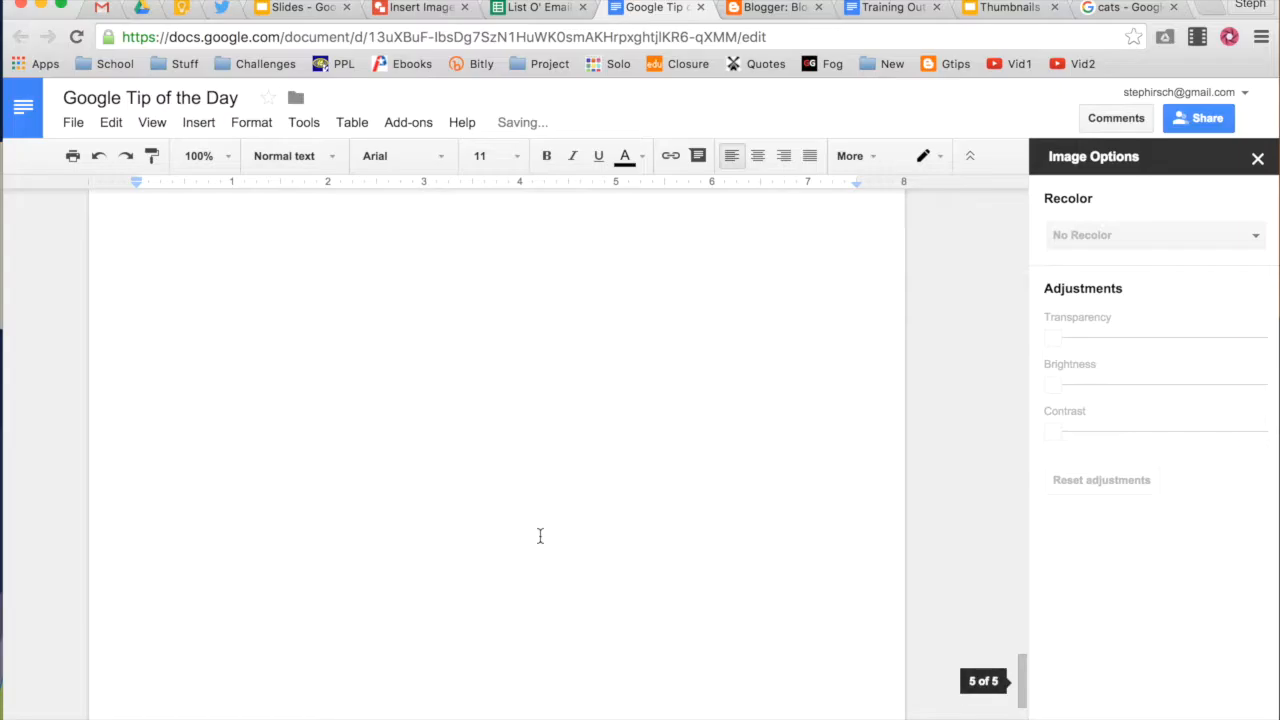
pyautogui.scroll(5, 540, 536)
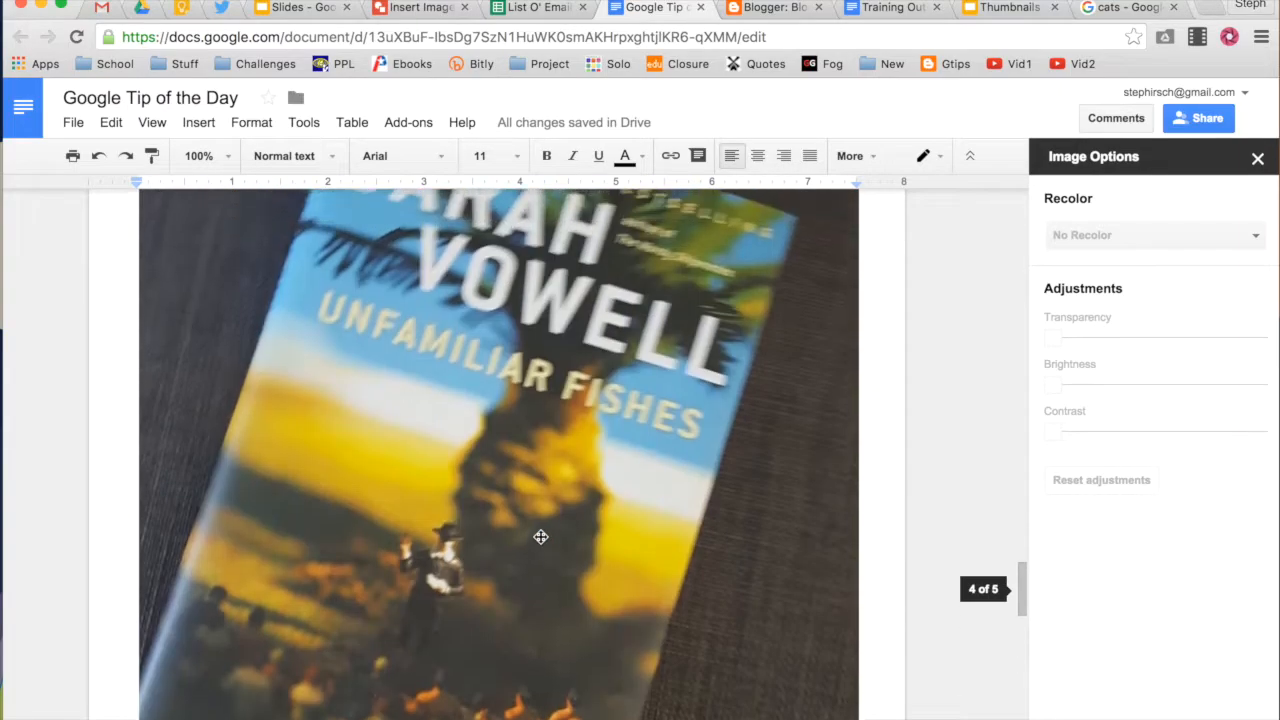
pyautogui.click(550, 478)
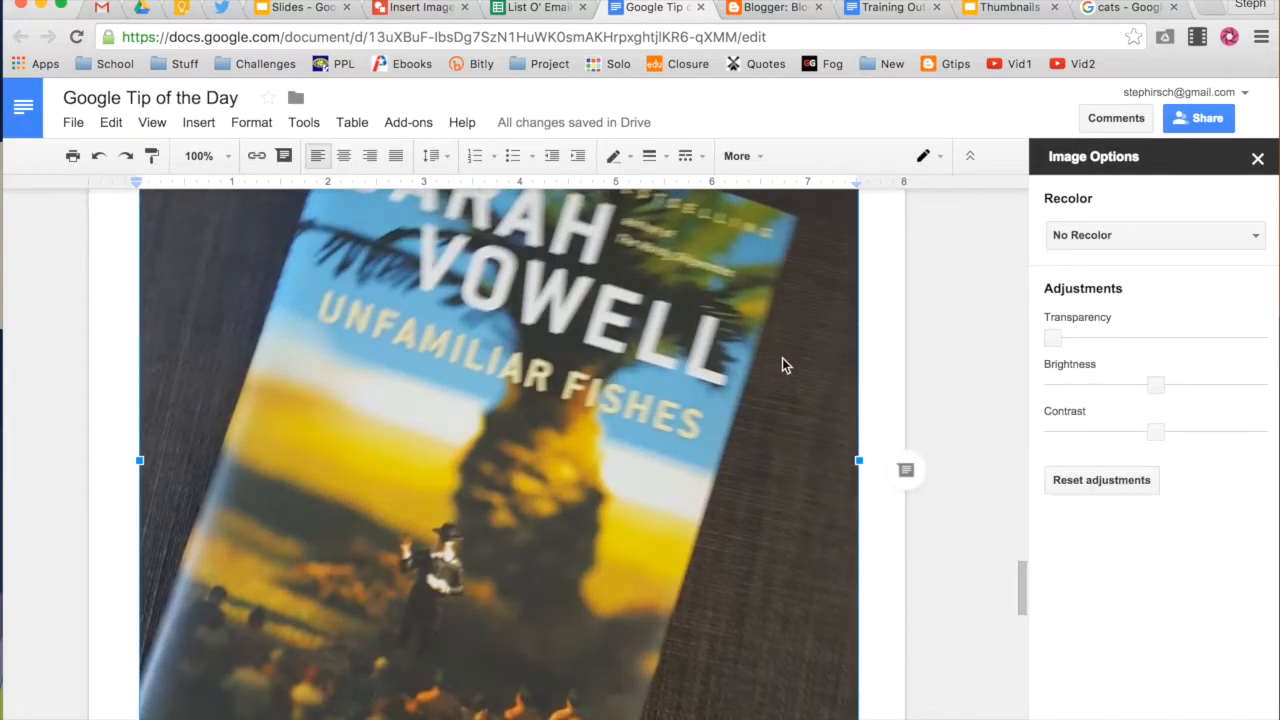
pyautogui.scroll(-10, 785, 365)
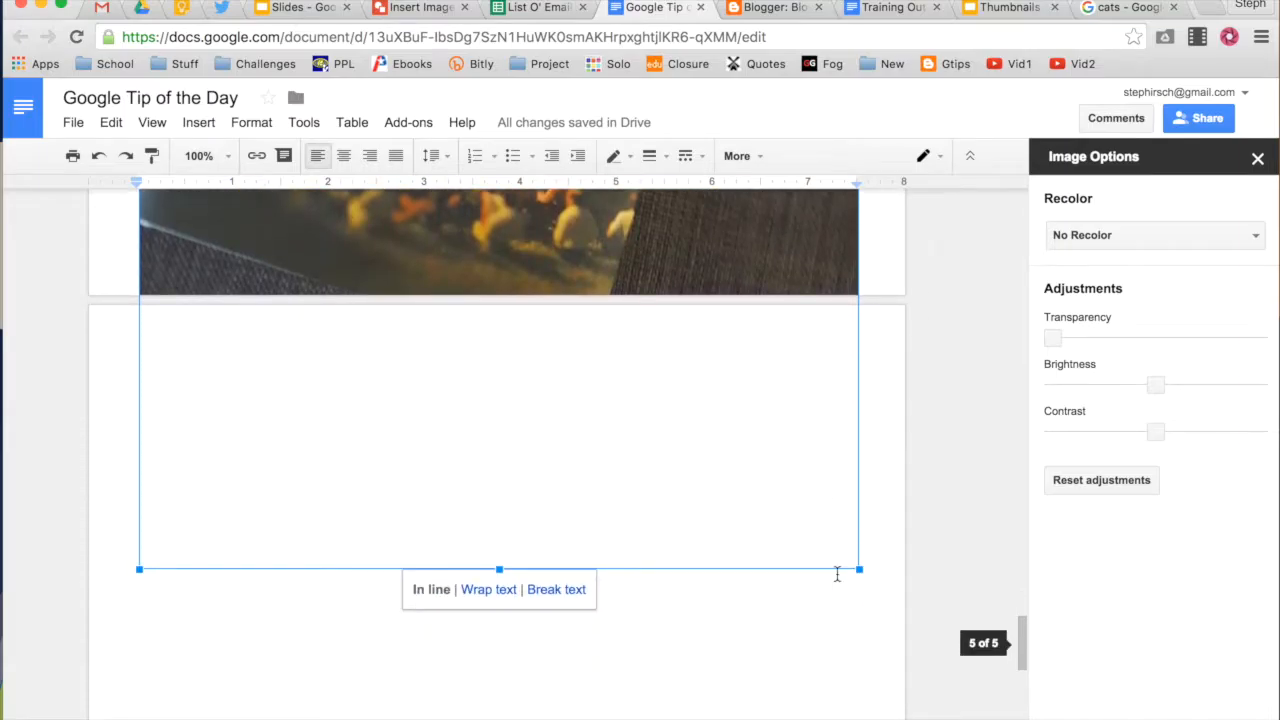
pyautogui.moveTo(861, 572); pyautogui.dragTo(641, 206)
pyautogui.scroll(5, 632, 322)
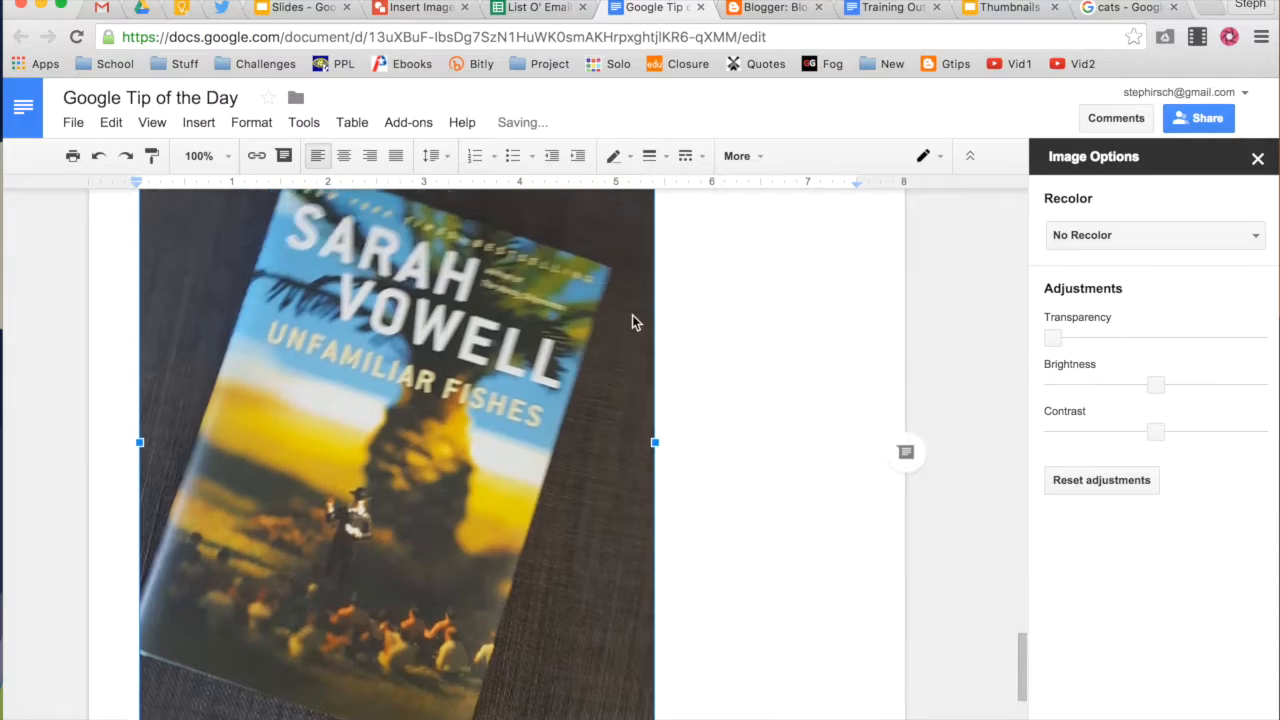